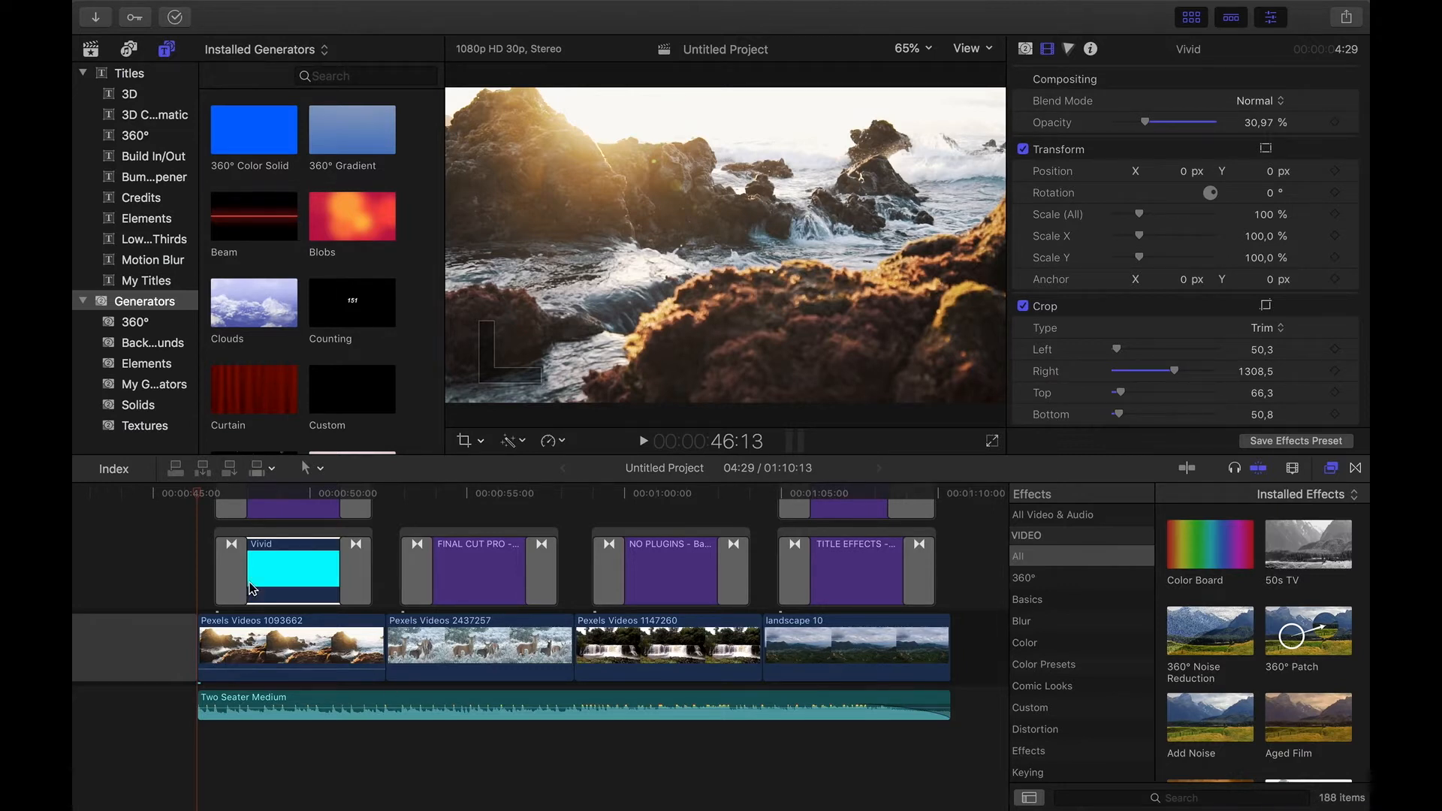
Preview the TITLE EFFECTS section with its Vivid background clip and locate the Vivid generator in the generators library.
left_click(290, 562)
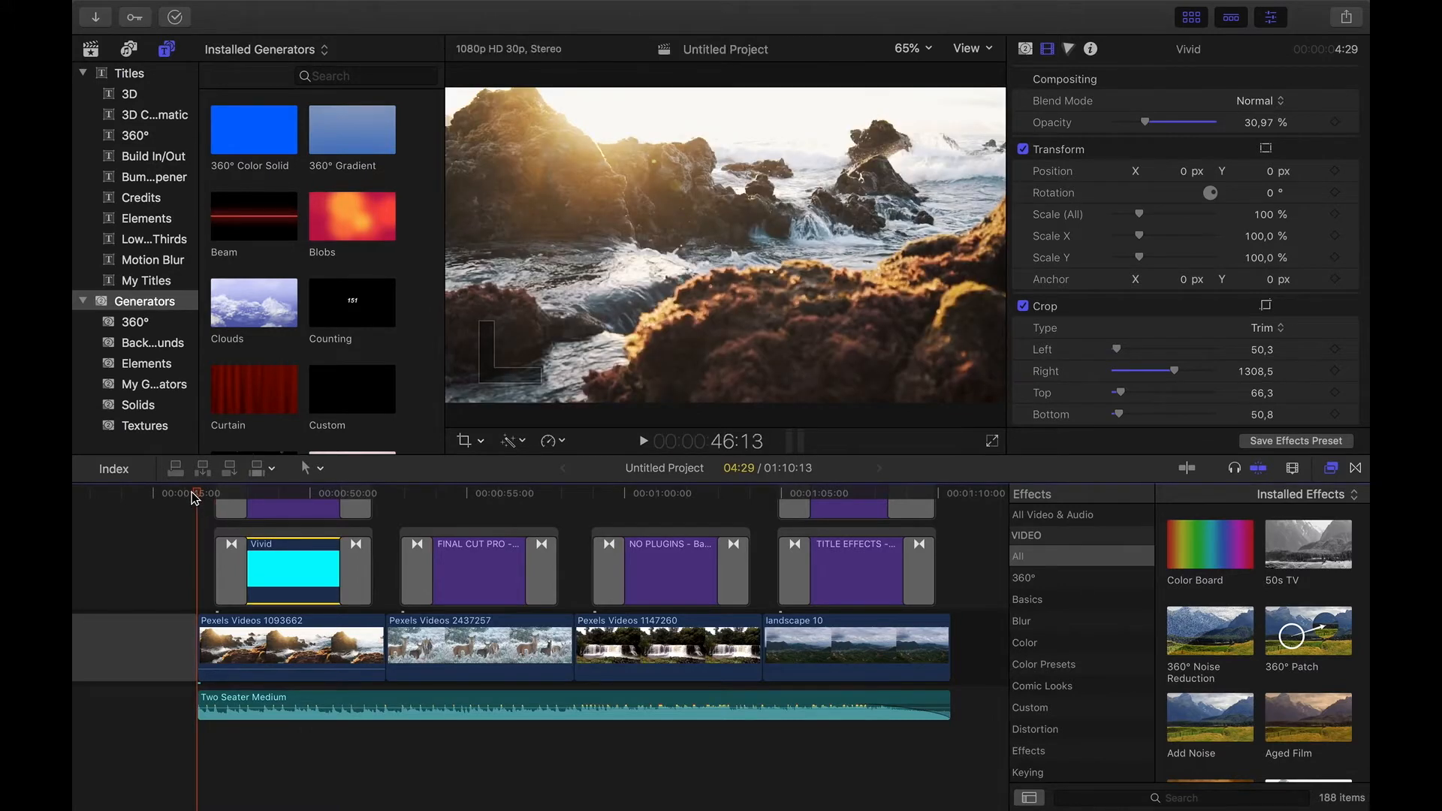
left_click_drag(191, 492, 296, 495)
scroll(278, 267, "down", 15)
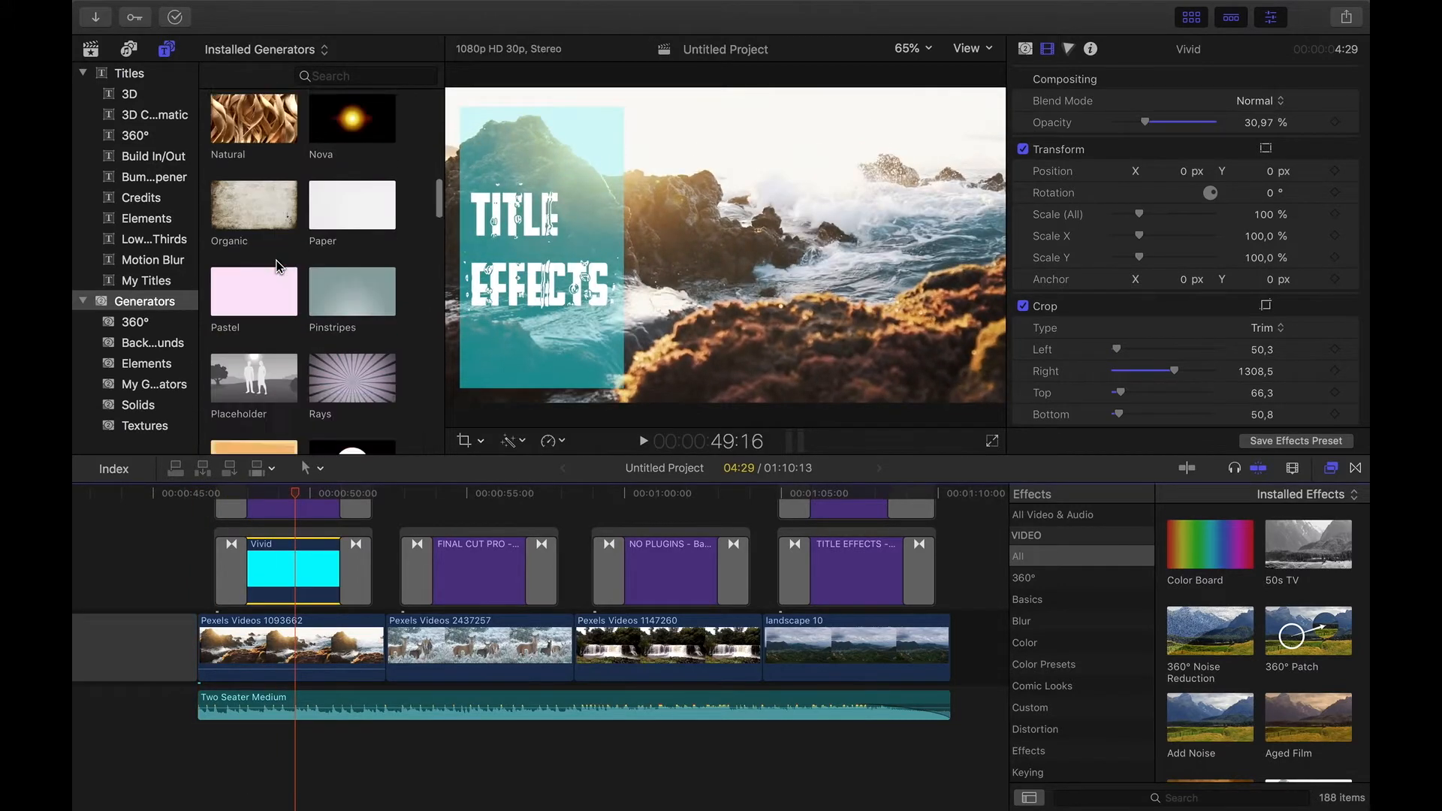
left_click(236, 161)
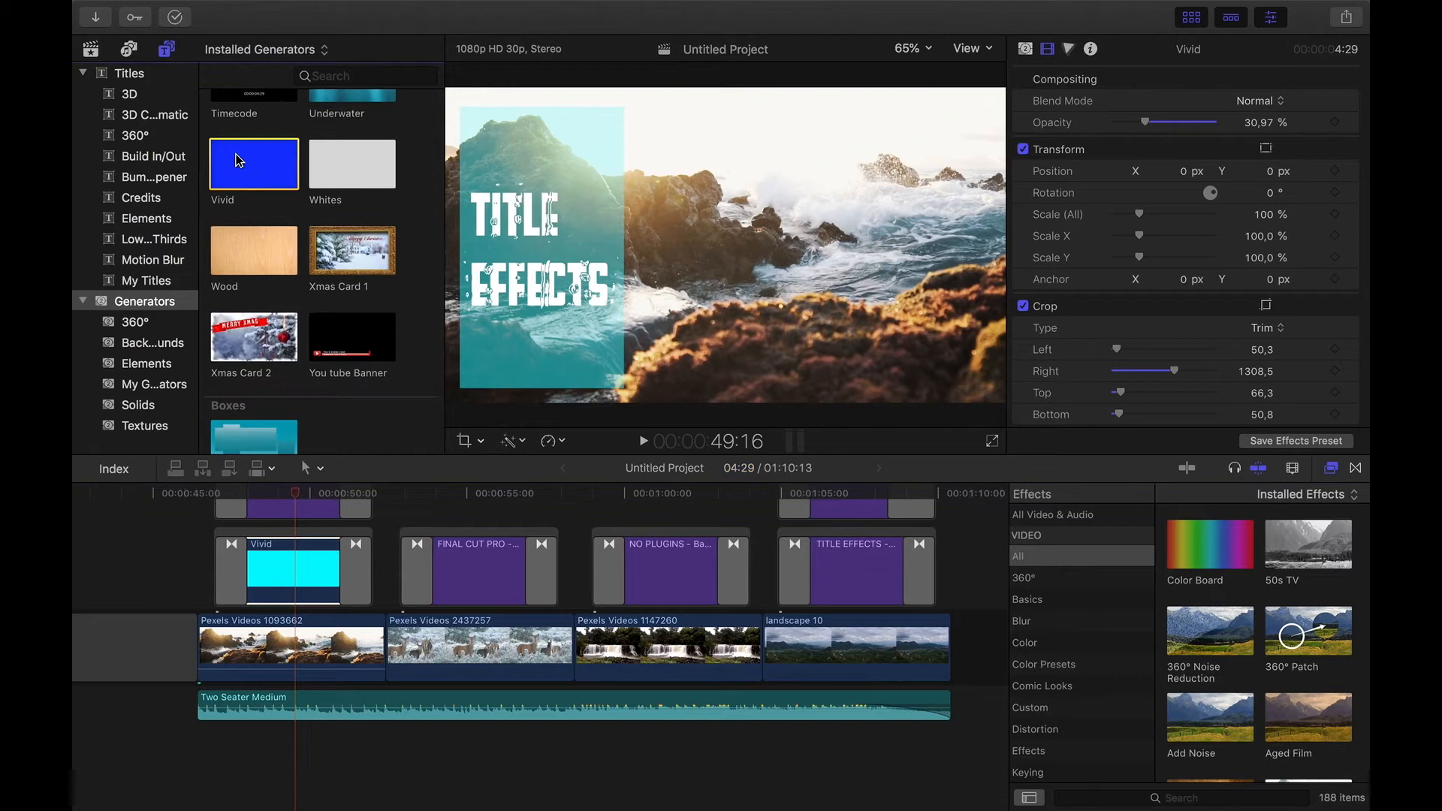
left_click(301, 554)
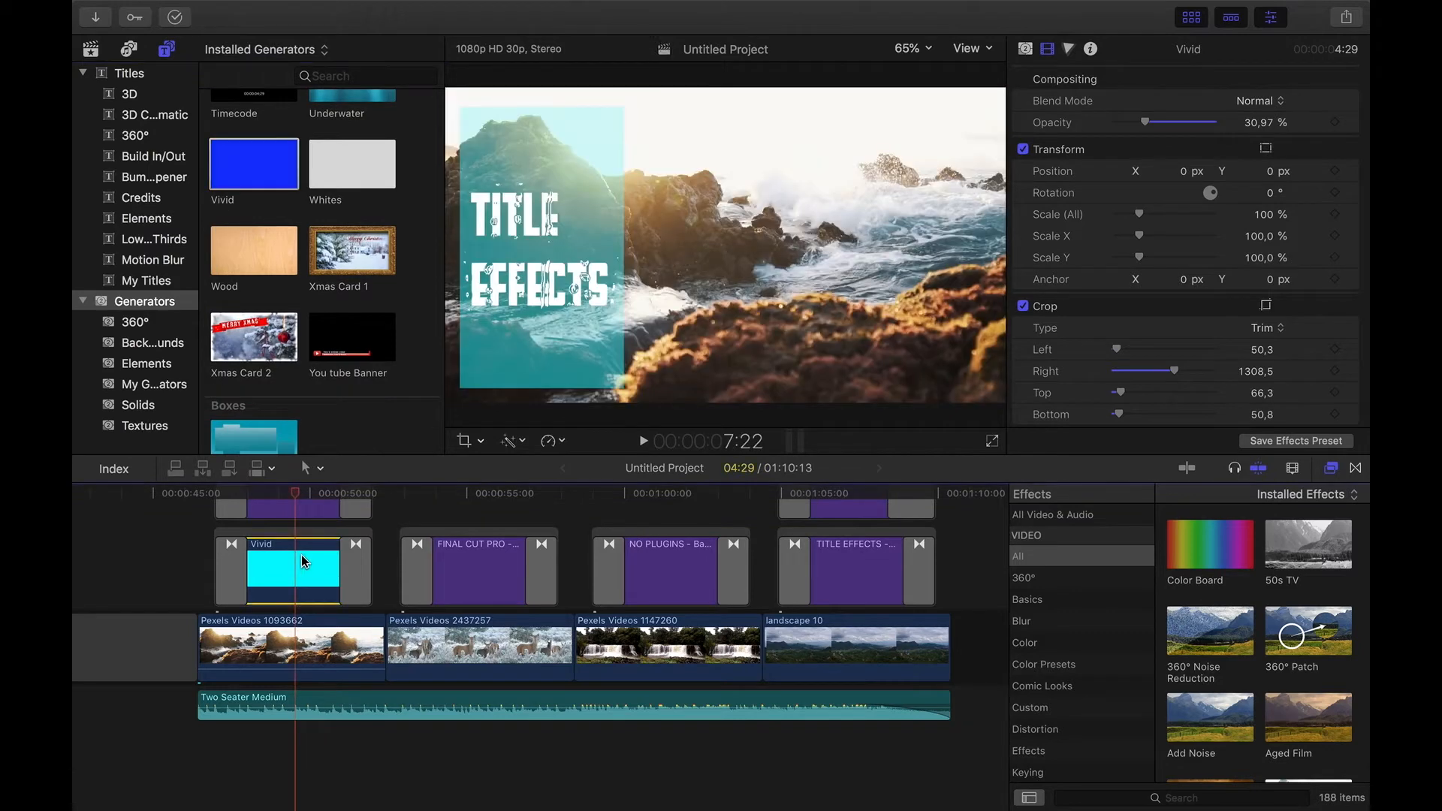
Try the Blue color option on the Vivid generator behind the TITLE EFFECTS title.
left_click(1025, 49)
left_click(1261, 101)
left_click(1264, 119)
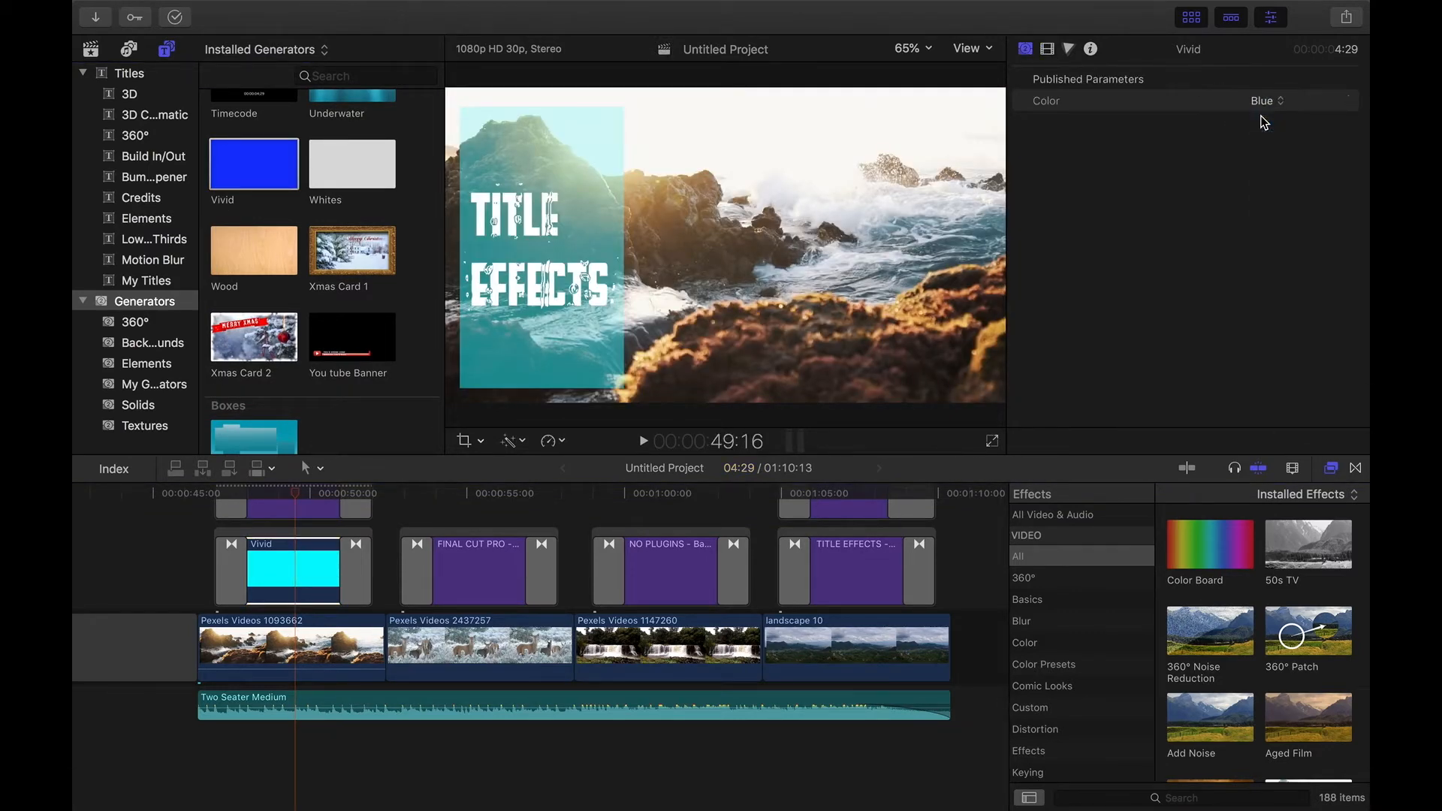
left_click(1264, 100)
left_click(1262, 88)
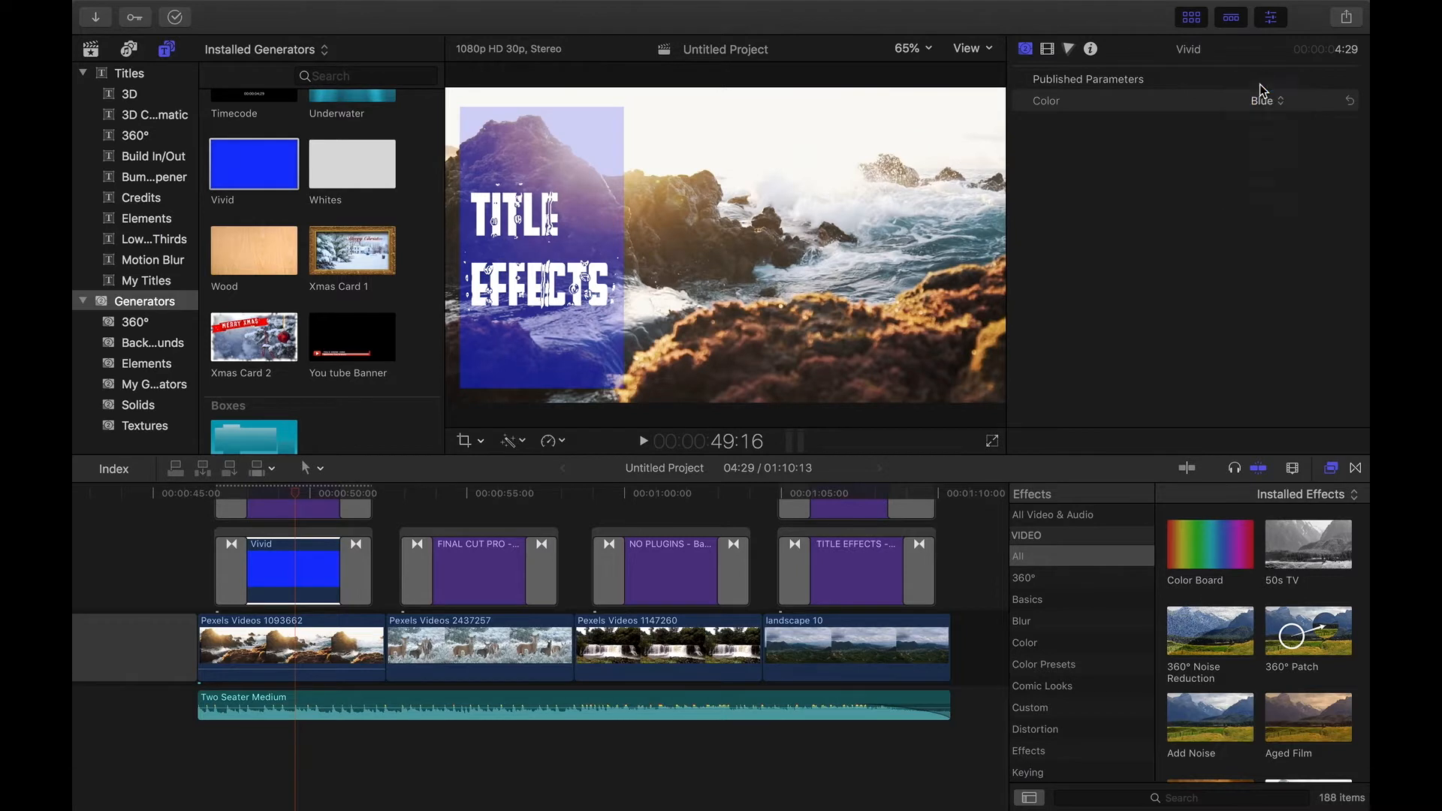
Set the Vivid clip's opacity to 29,1 % and trim its right side to 1300,6 px.
left_click(1048, 49)
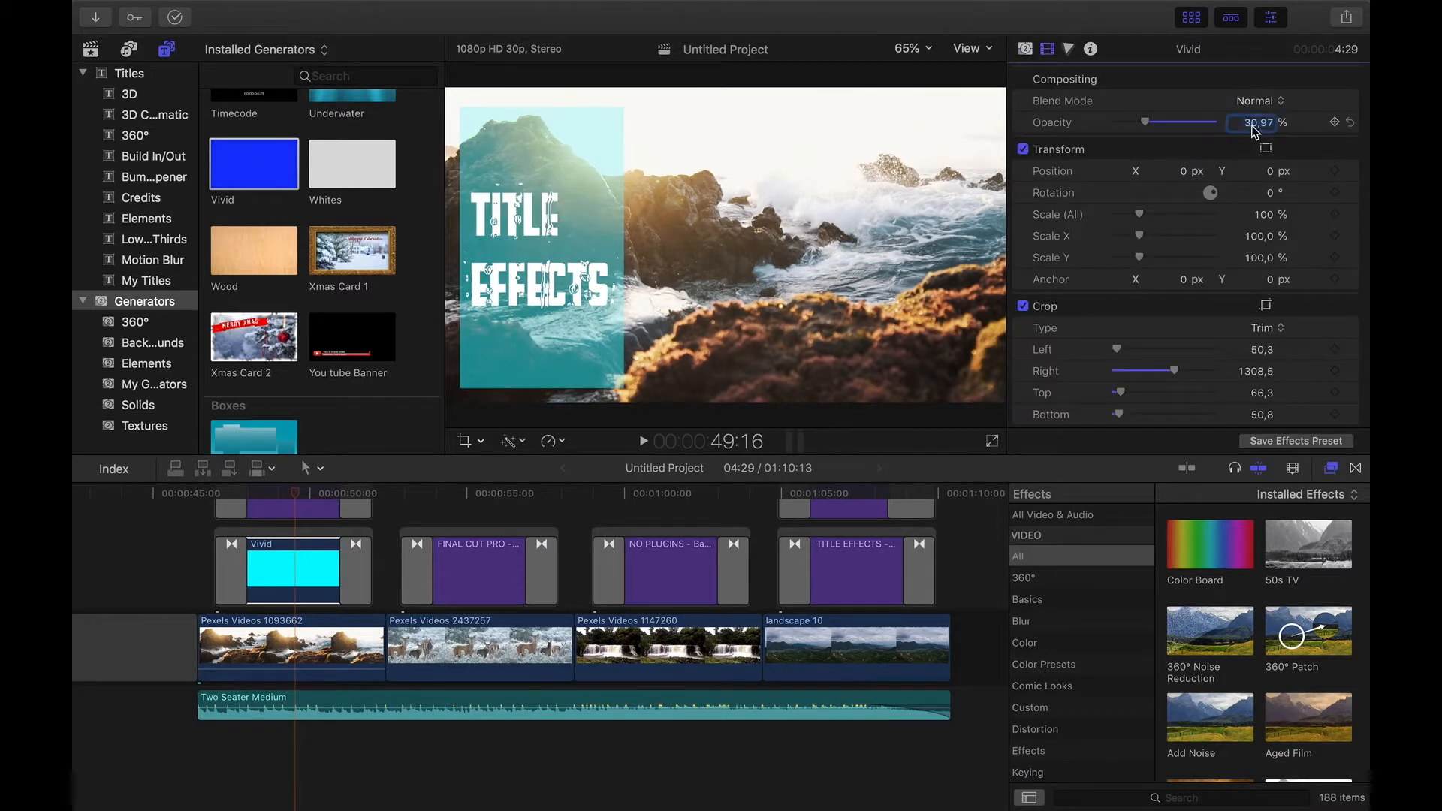
mouse_move(1145, 123)
left_mouse_down()
mouse_move(1158, 123)
mouse_move(1142, 129)
left_mouse_up()
scroll(1124, 308, "down", 2)
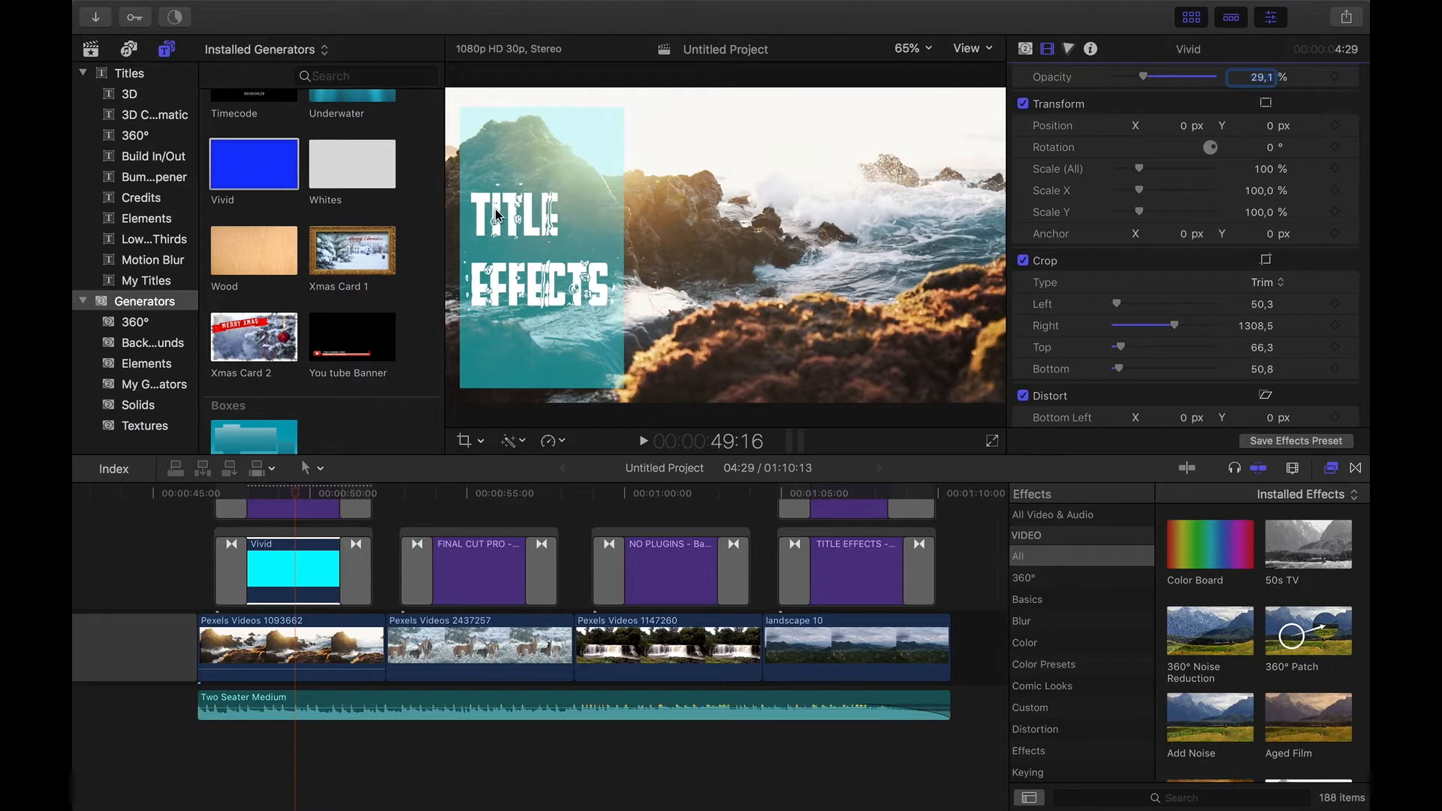
left_click(464, 440)
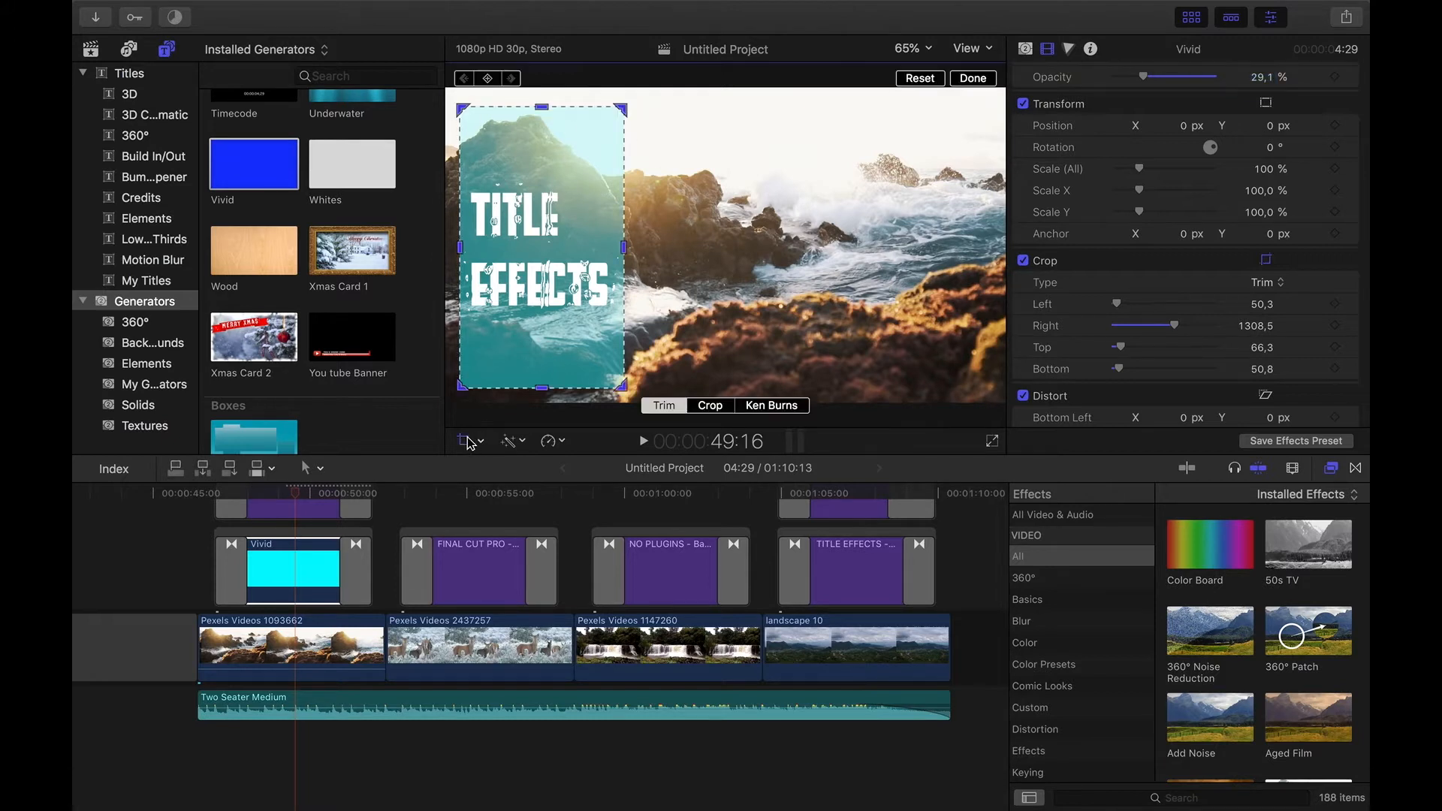
mouse_move(622, 252)
left_mouse_down()
mouse_move(665, 254)
mouse_move(626, 256)
left_mouse_up()
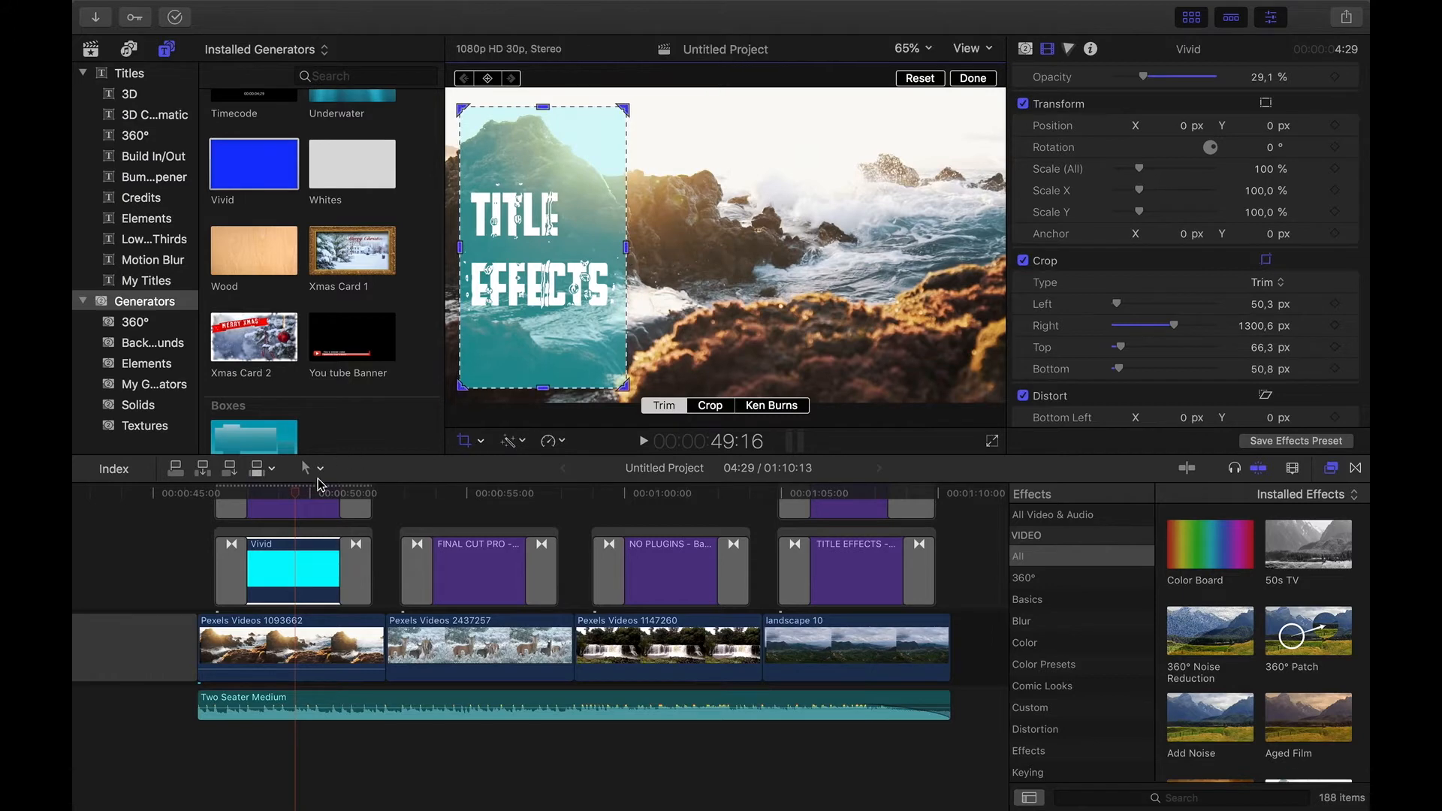
Inspect the transitions at both ends of the Vivid clip and the Water Pane effect settings on the title clip above it.
left_click(356, 567)
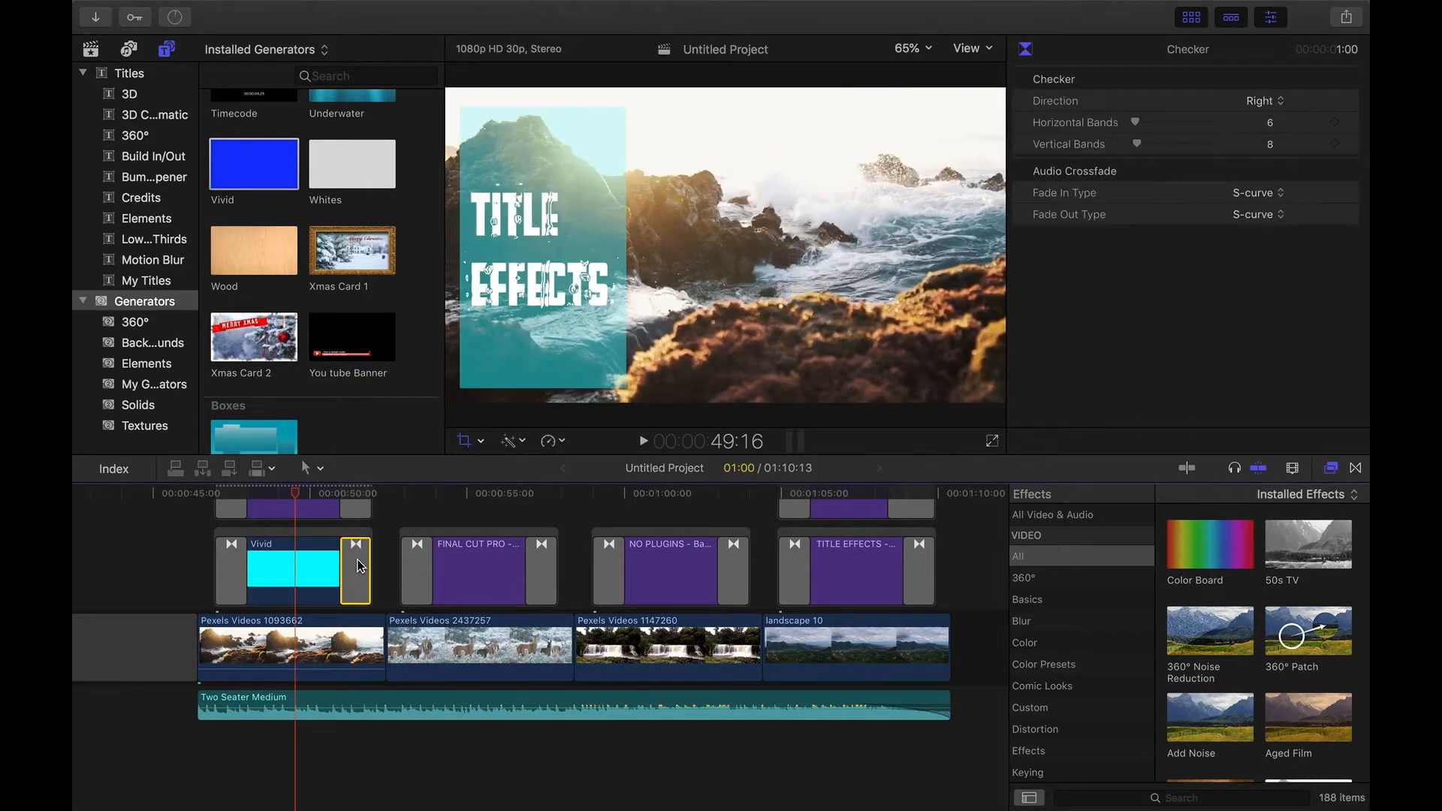
left_click(230, 567)
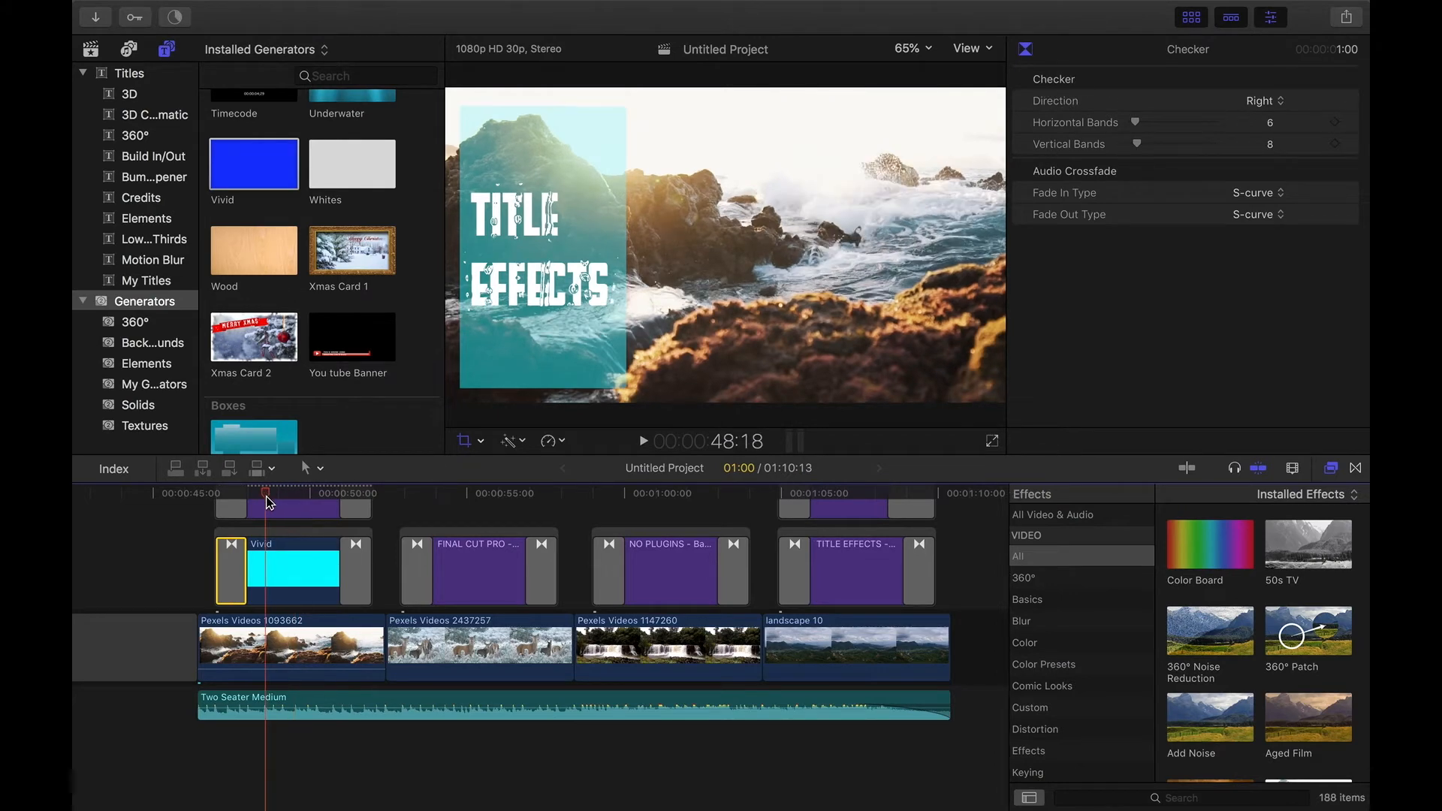
scroll(301, 586, "up", 3)
left_click(301, 601)
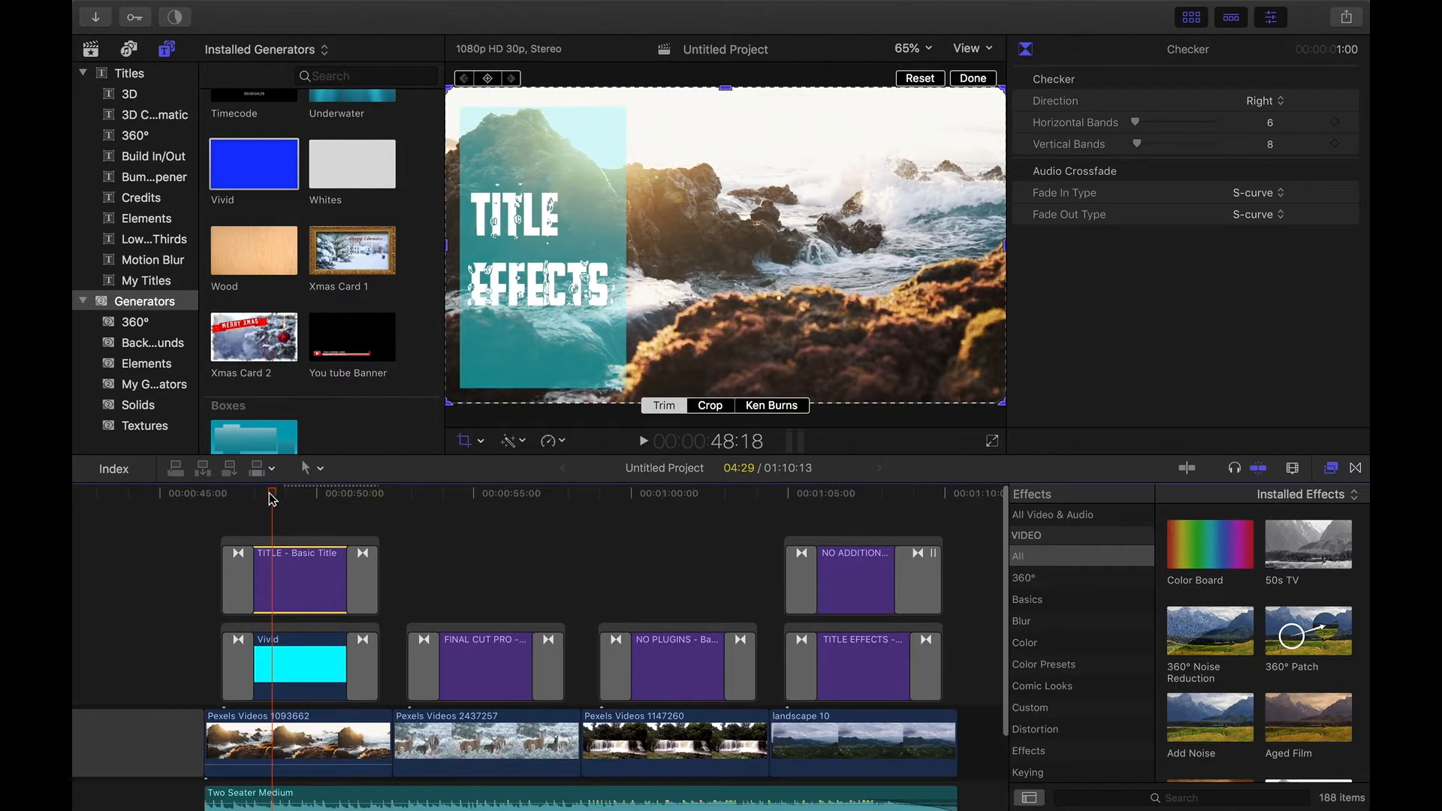
left_click_drag(272, 500, 298, 494)
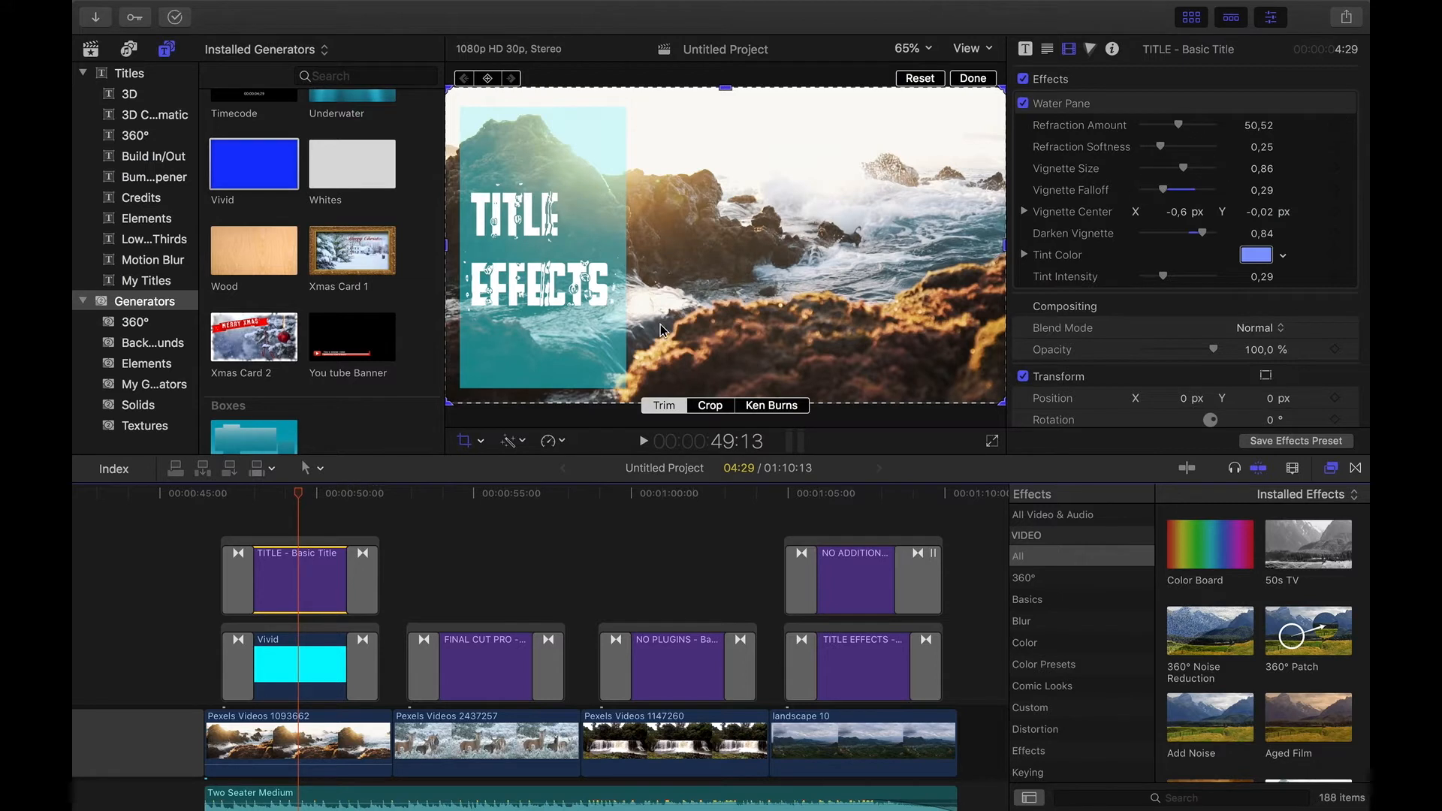
left_click(463, 443)
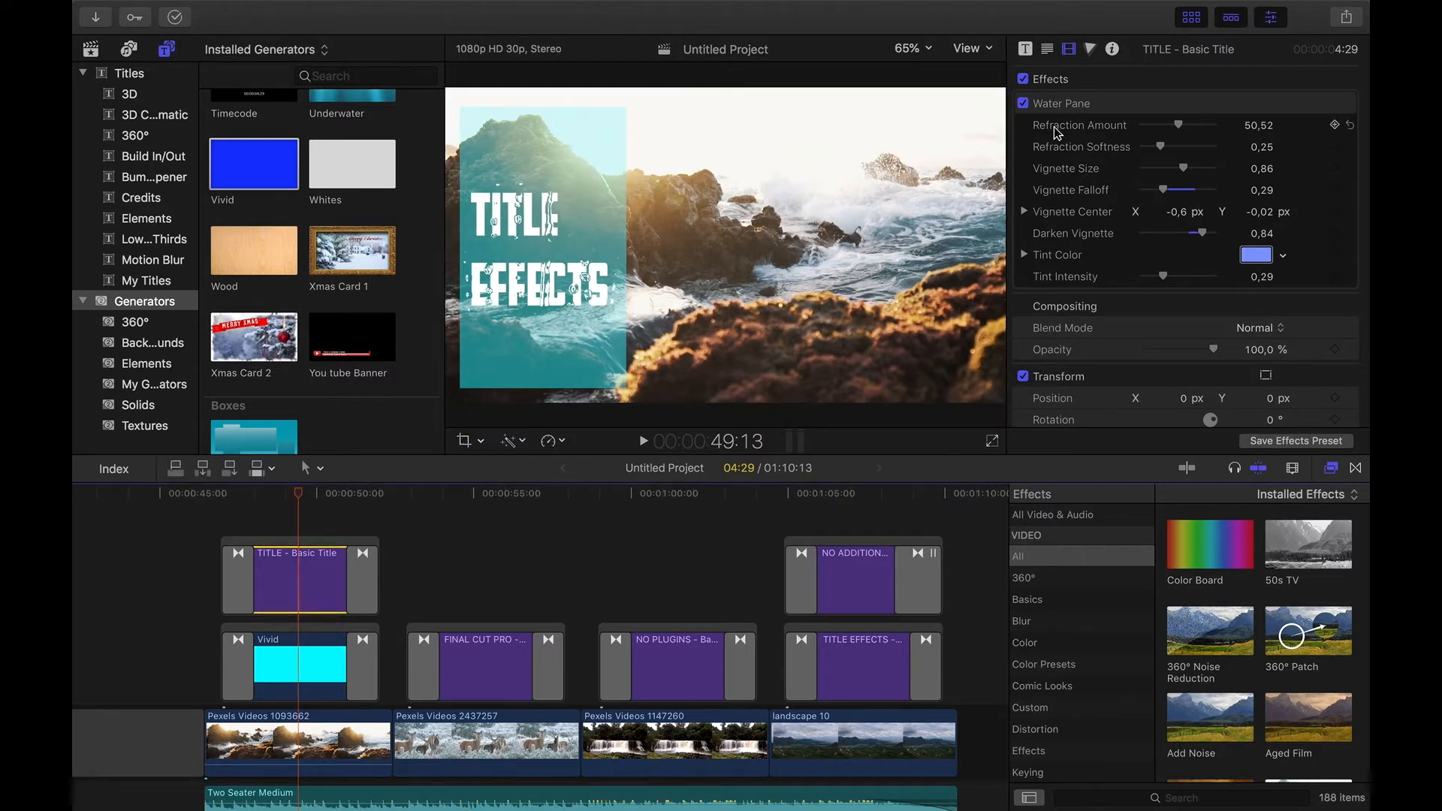
left_click(1263, 103)
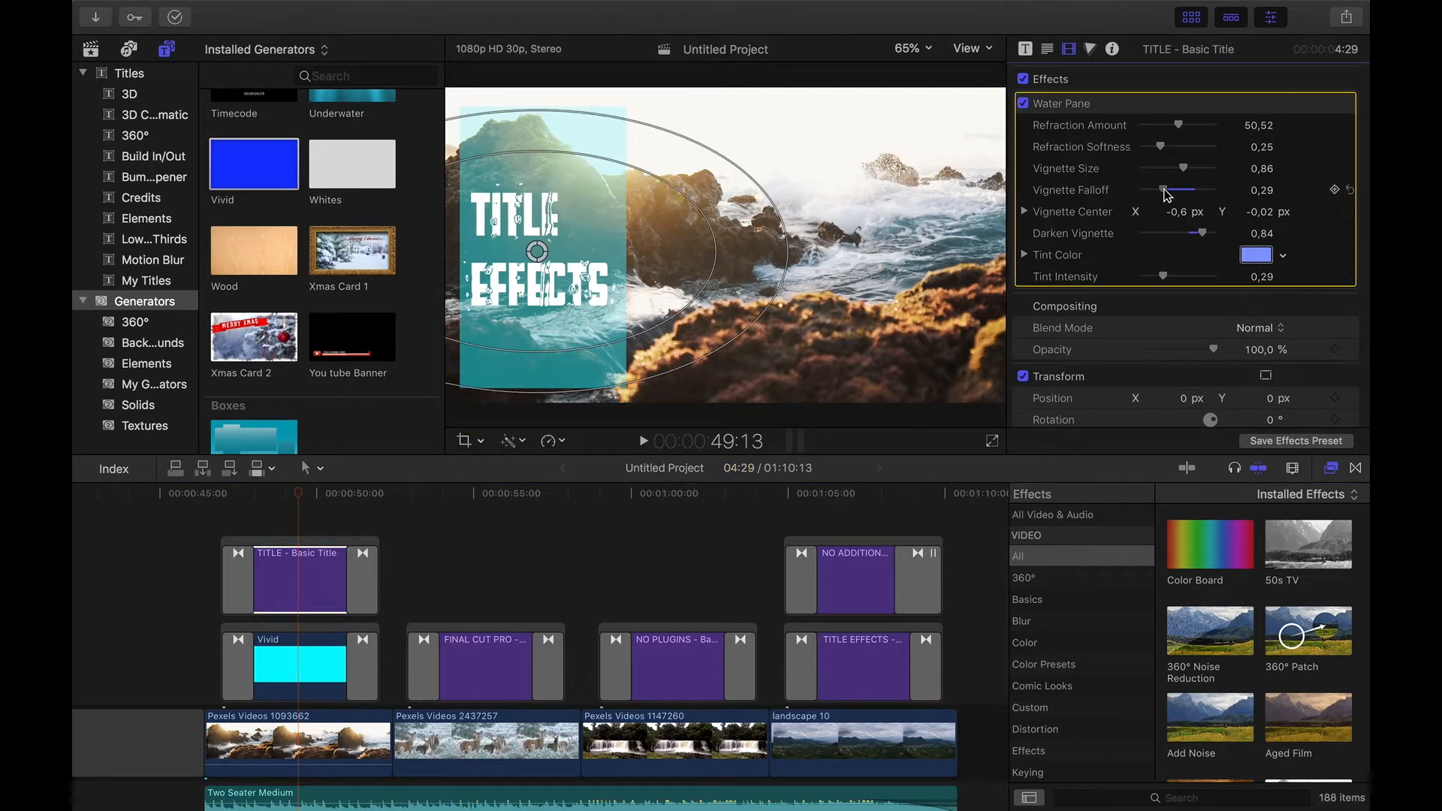
left_click_drag(1167, 194, 1196, 173)
Play the first title section from the start of the opening ocean clip.
left_click(204, 508)
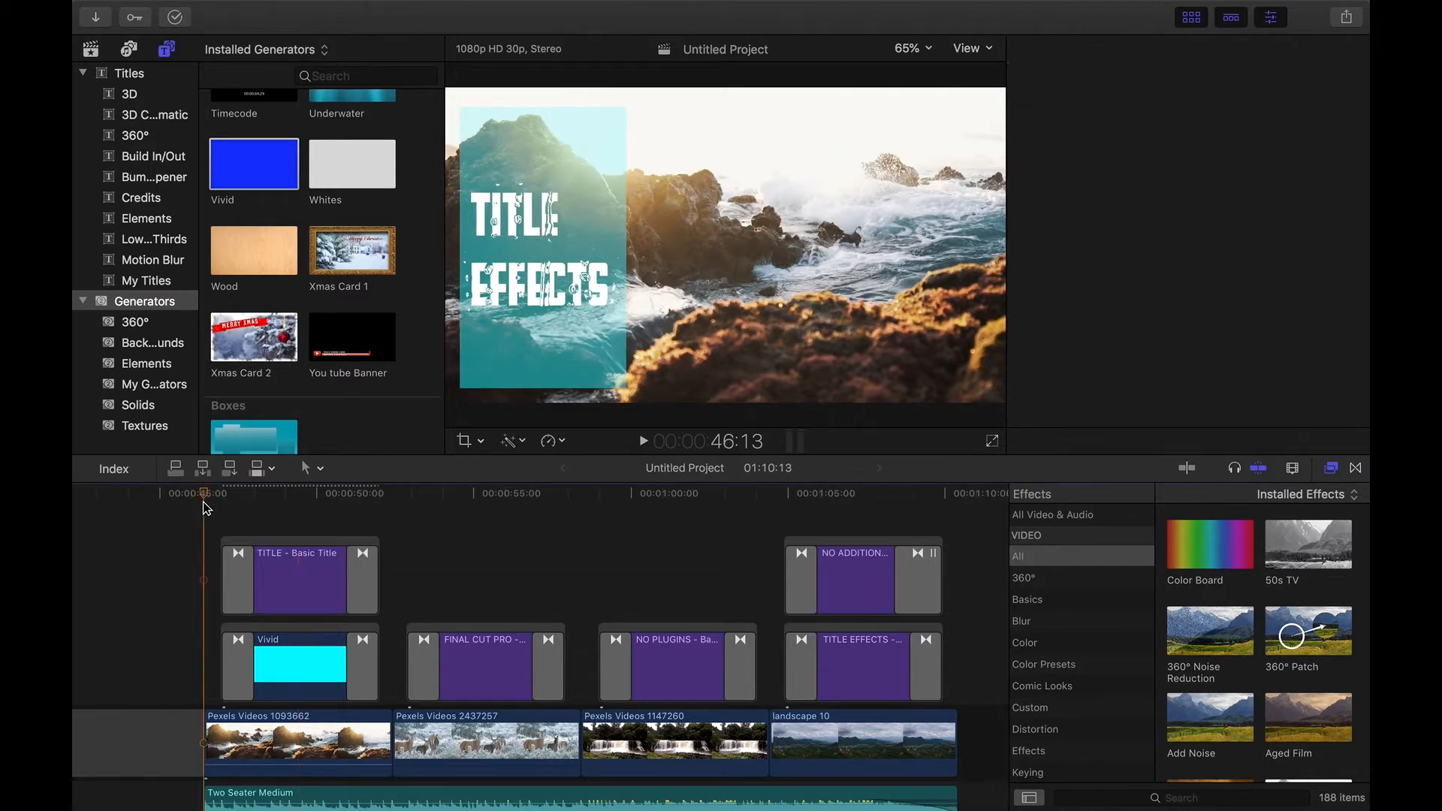
left_click(642, 443)
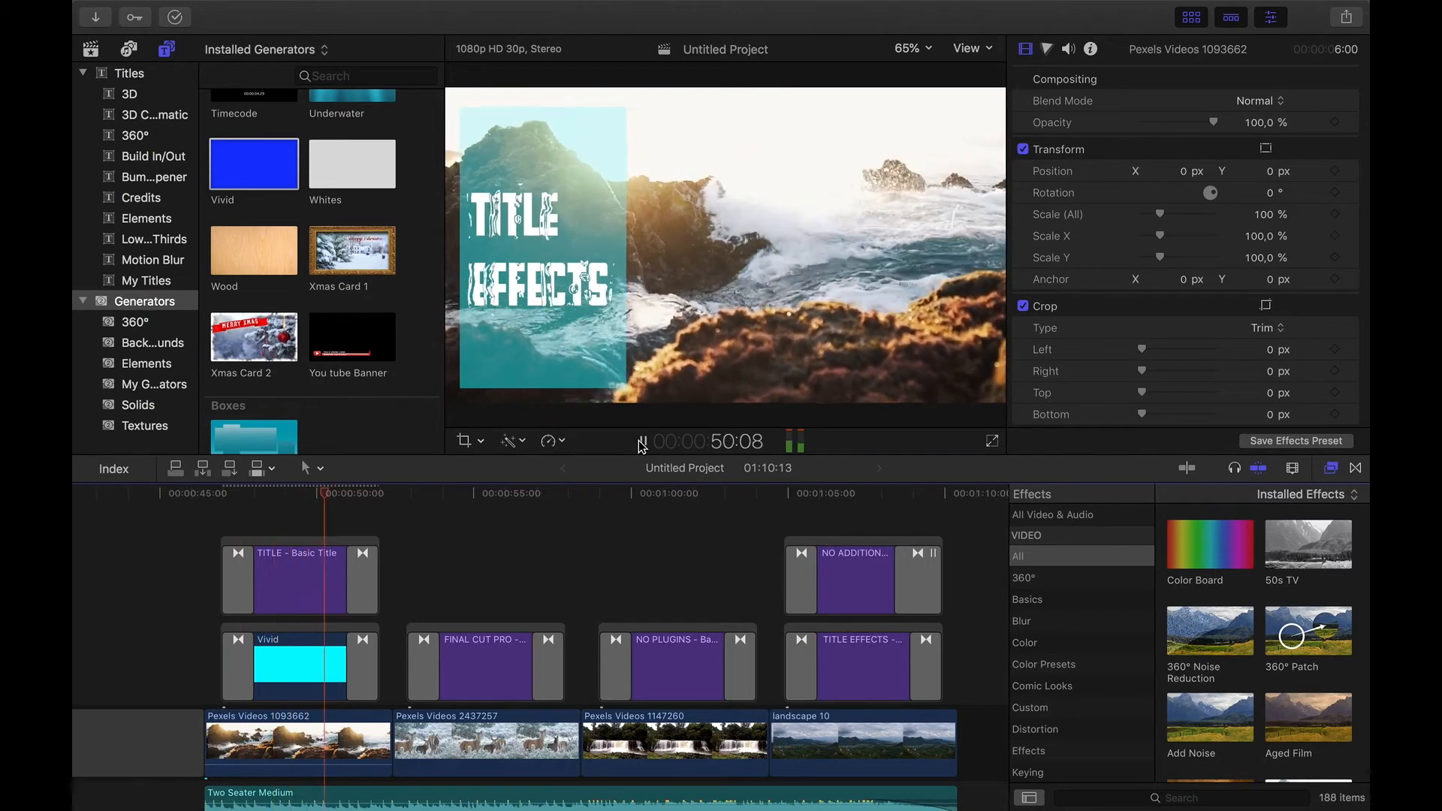
left_click(642, 443)
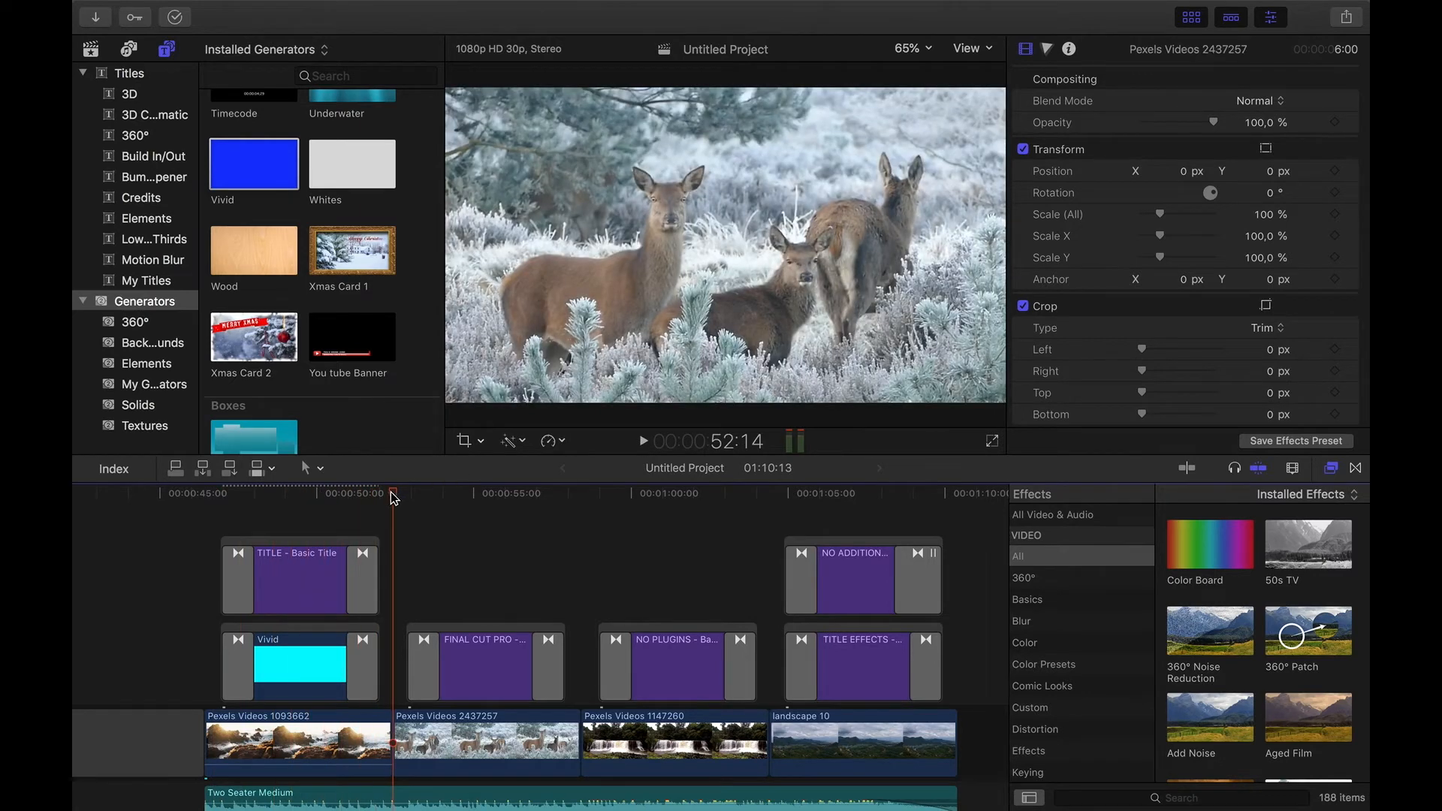
Try other face colors on the final letter O of the FINAL CUT PRO title.
left_click_drag(424, 492, 491, 509)
left_click(490, 649)
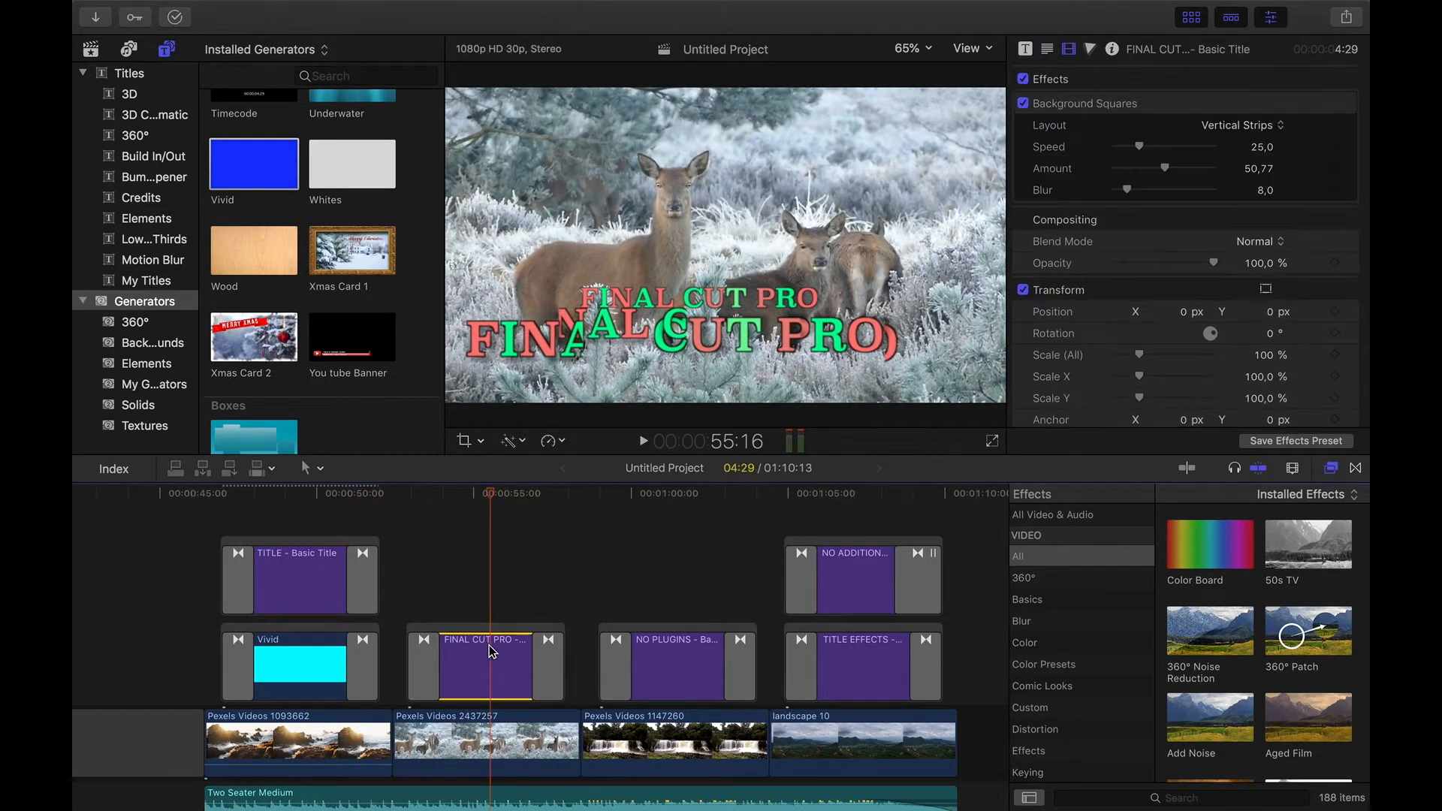
left_click(1047, 50)
left_click(1112, 135)
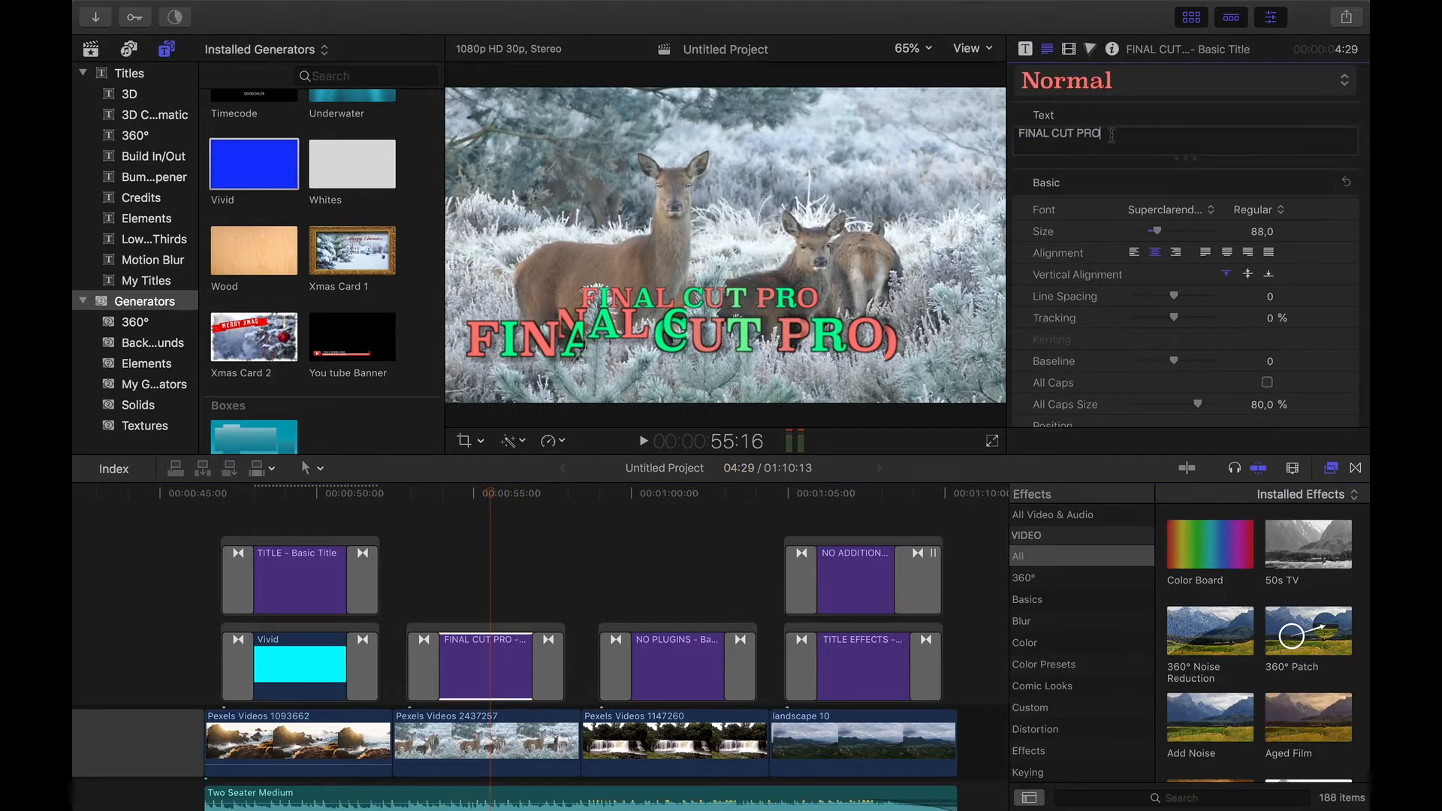
scroll(1100, 289, "down", 15)
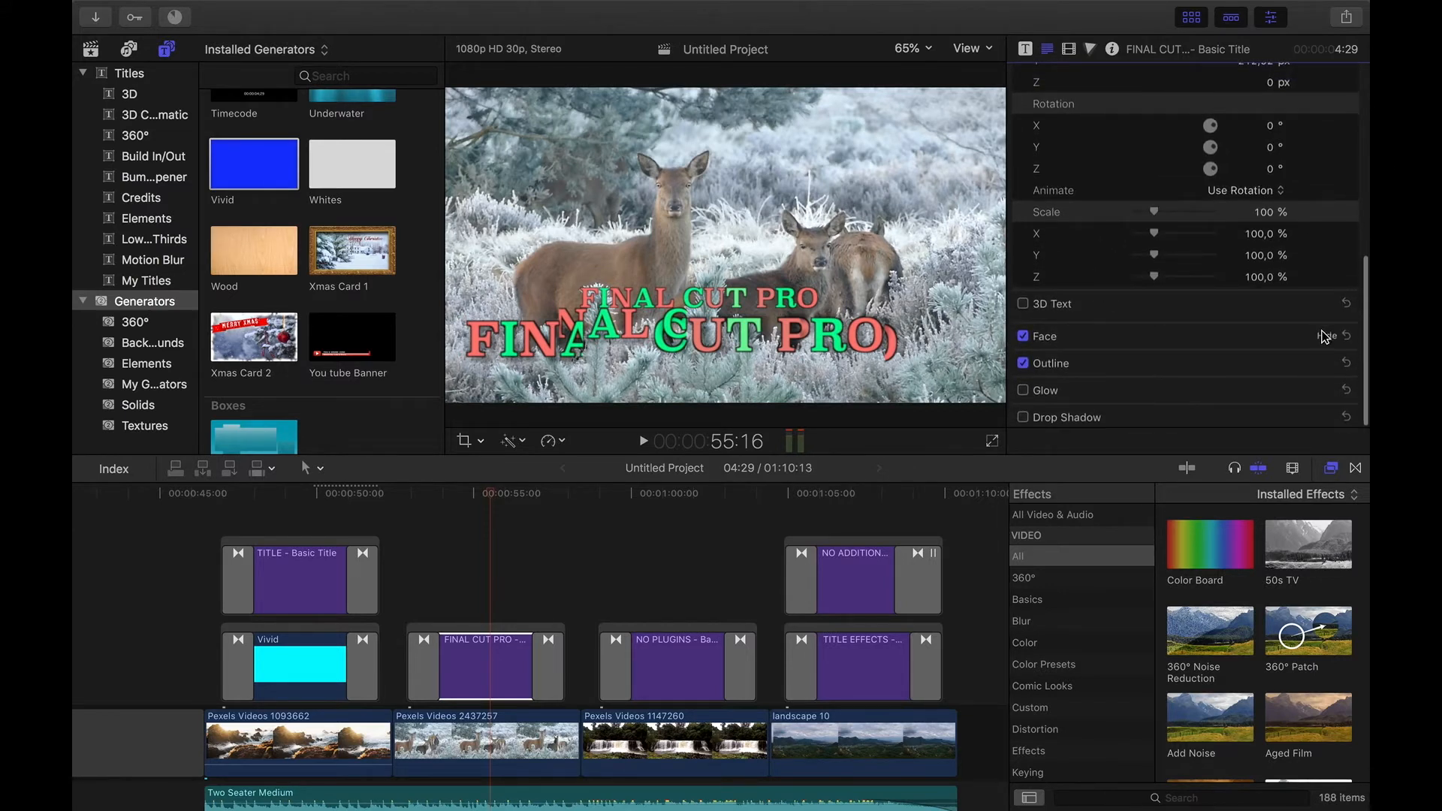
left_click(1327, 337)
left_click(1283, 380)
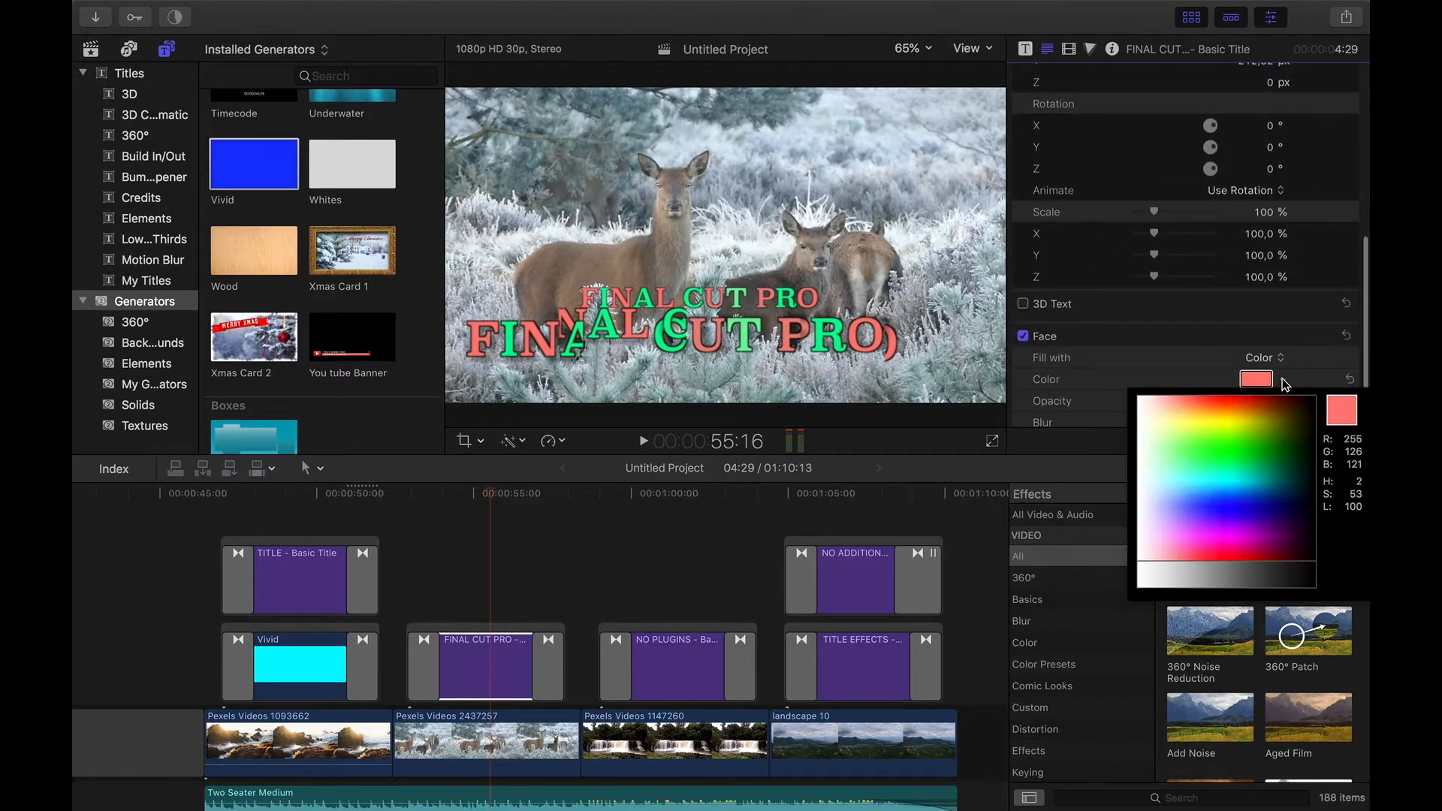
left_click(1217, 398)
left_click_drag(1216, 398, 1213, 554)
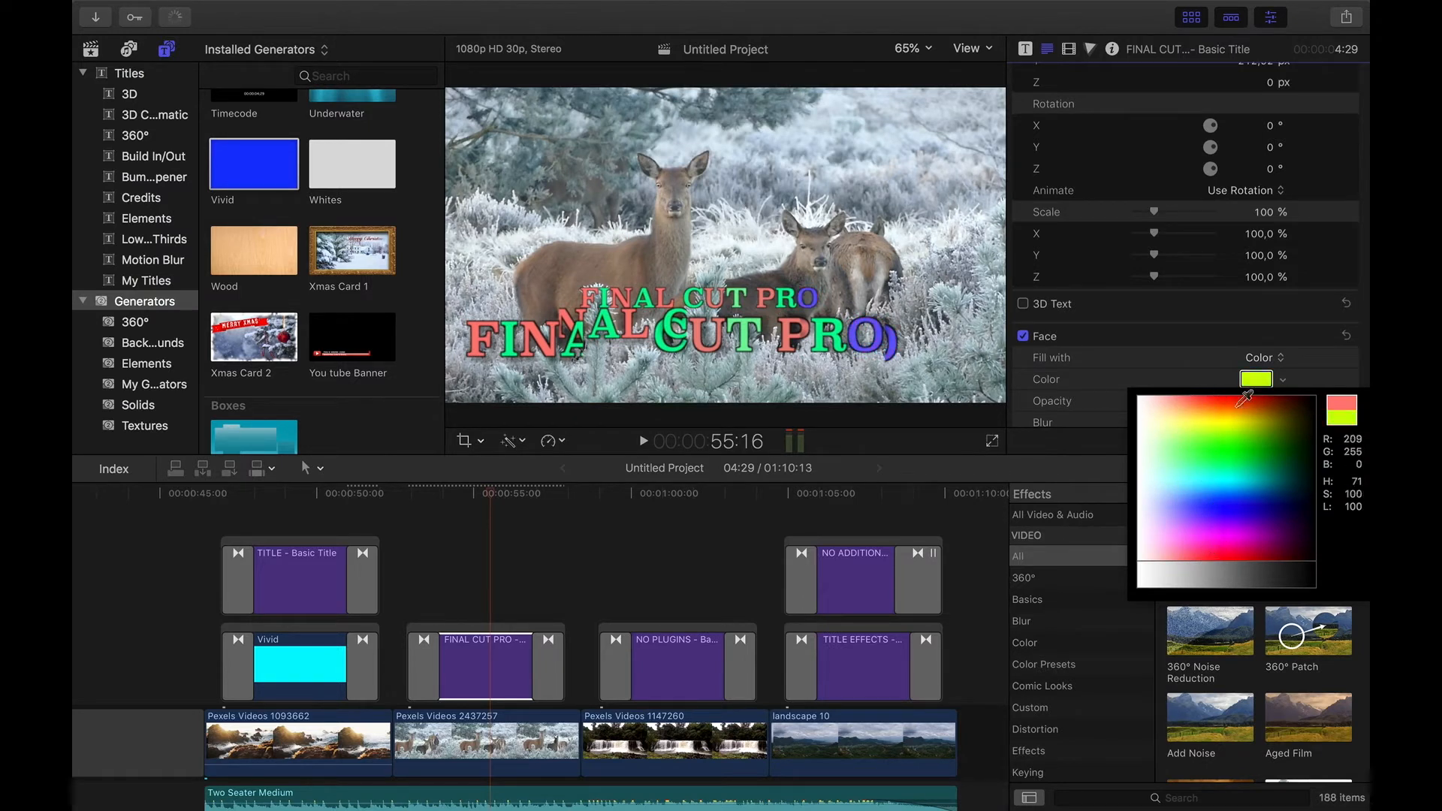
left_click(1276, 338)
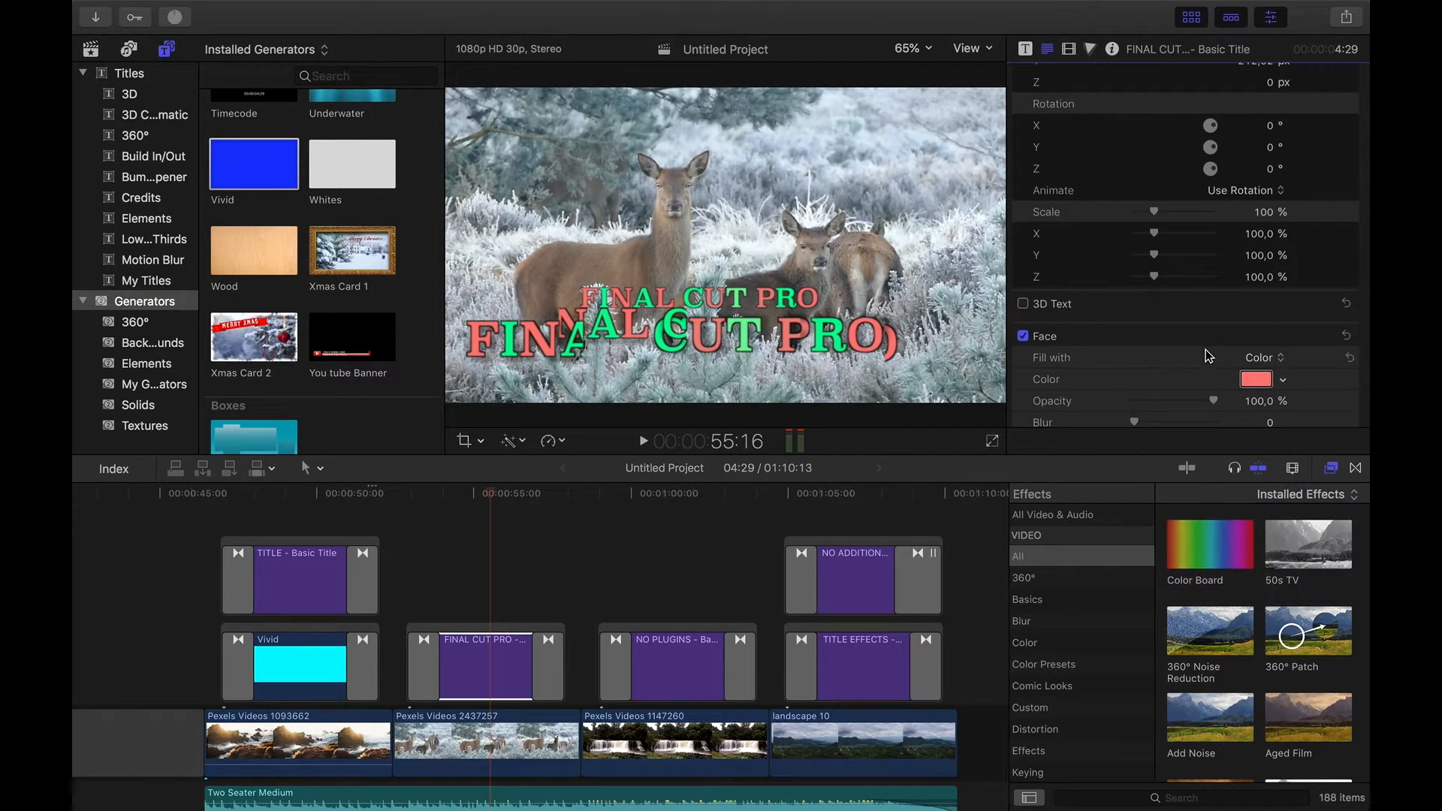
scroll(1209, 356, "up", 10)
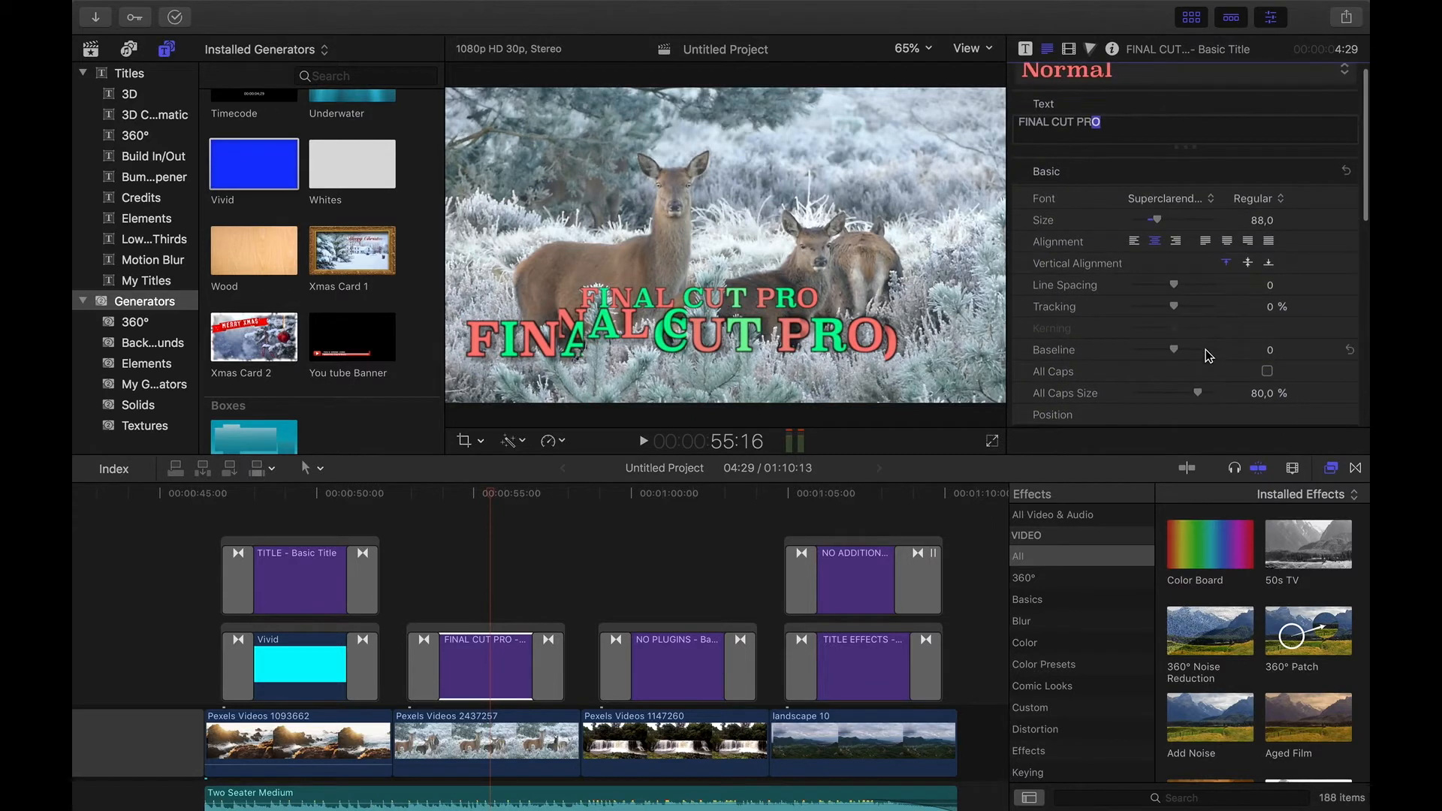
Examine the Background Squares effect on the FINAL CUT PRO title, including its available layout options.
left_click(504, 671)
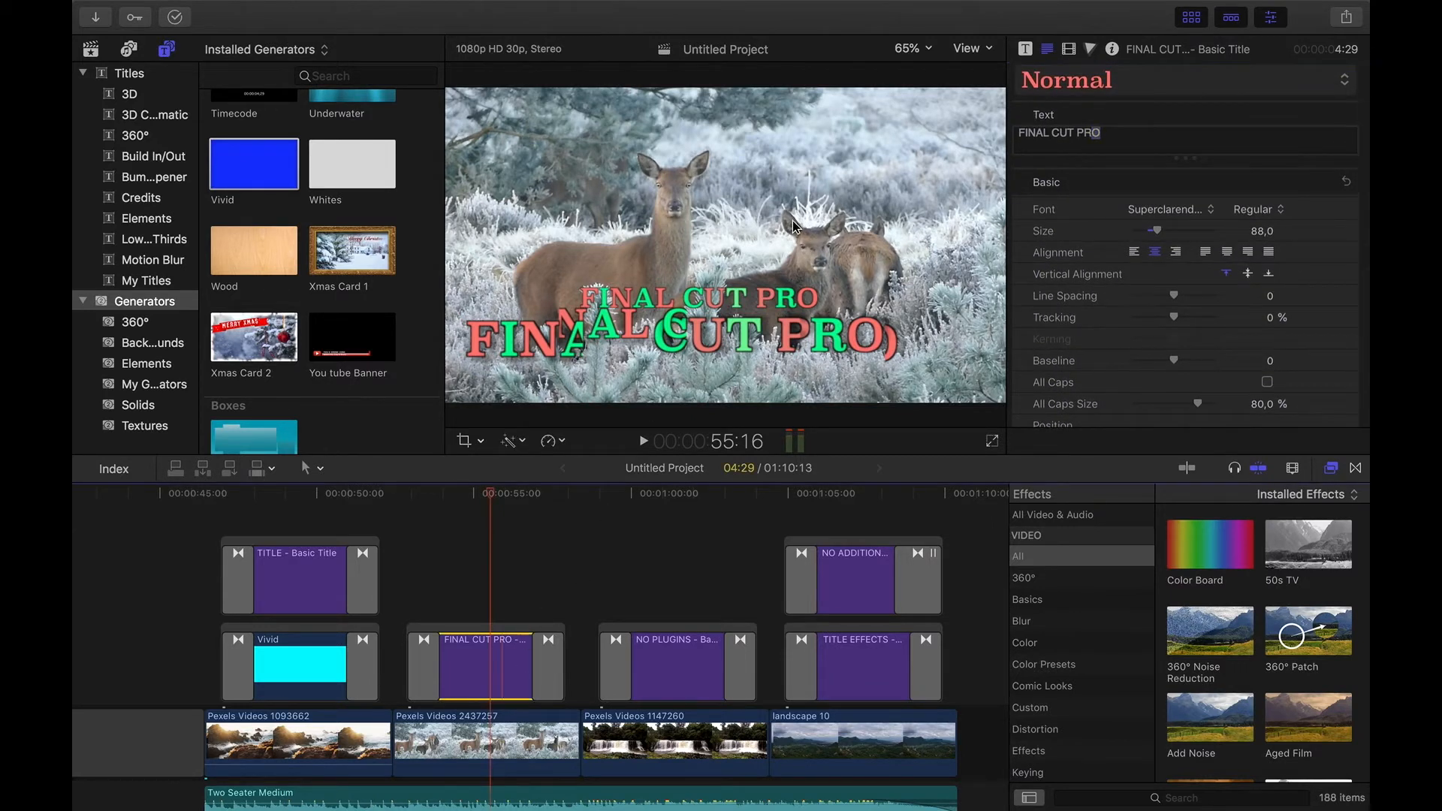
left_click(1071, 49)
left_click(1114, 105)
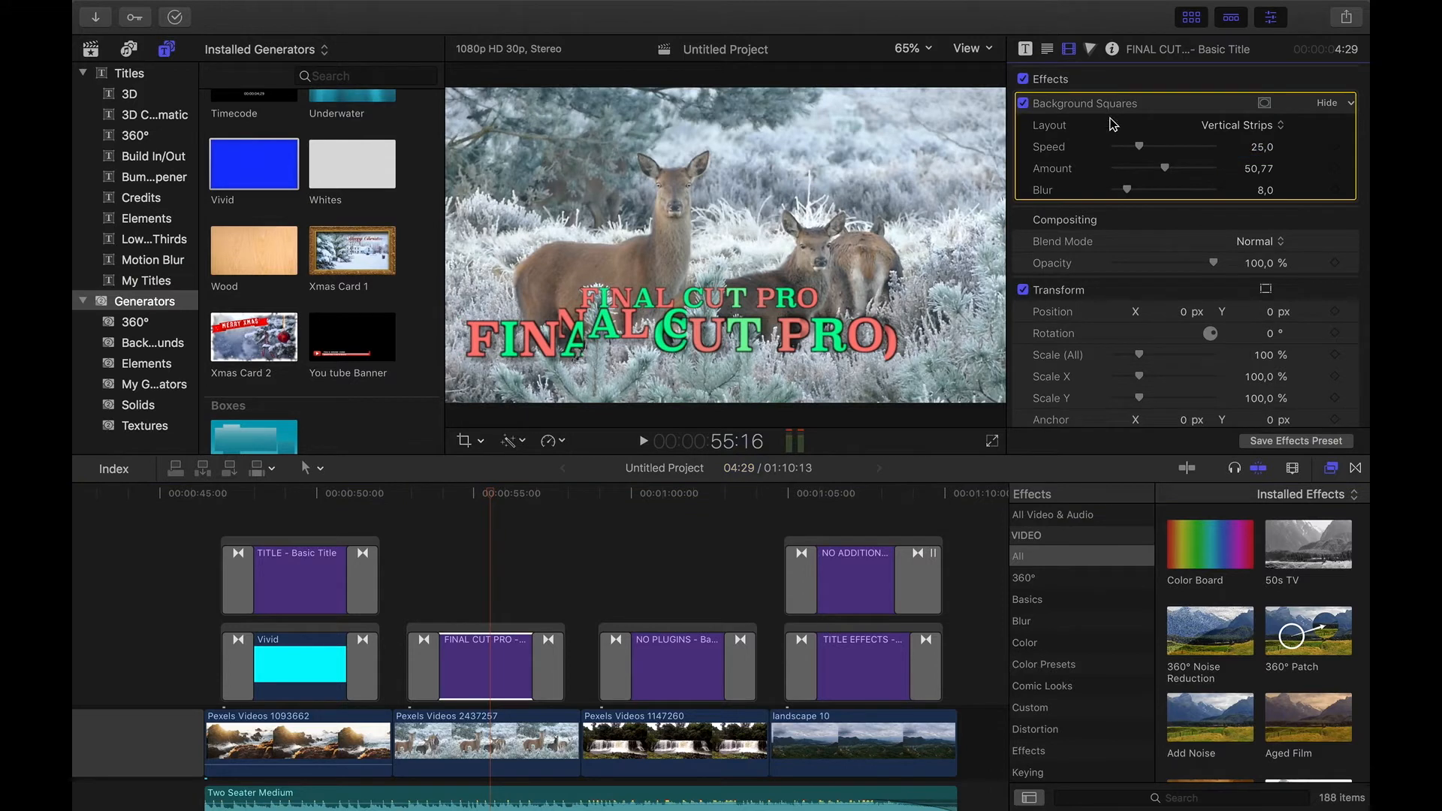
left_click(1240, 127)
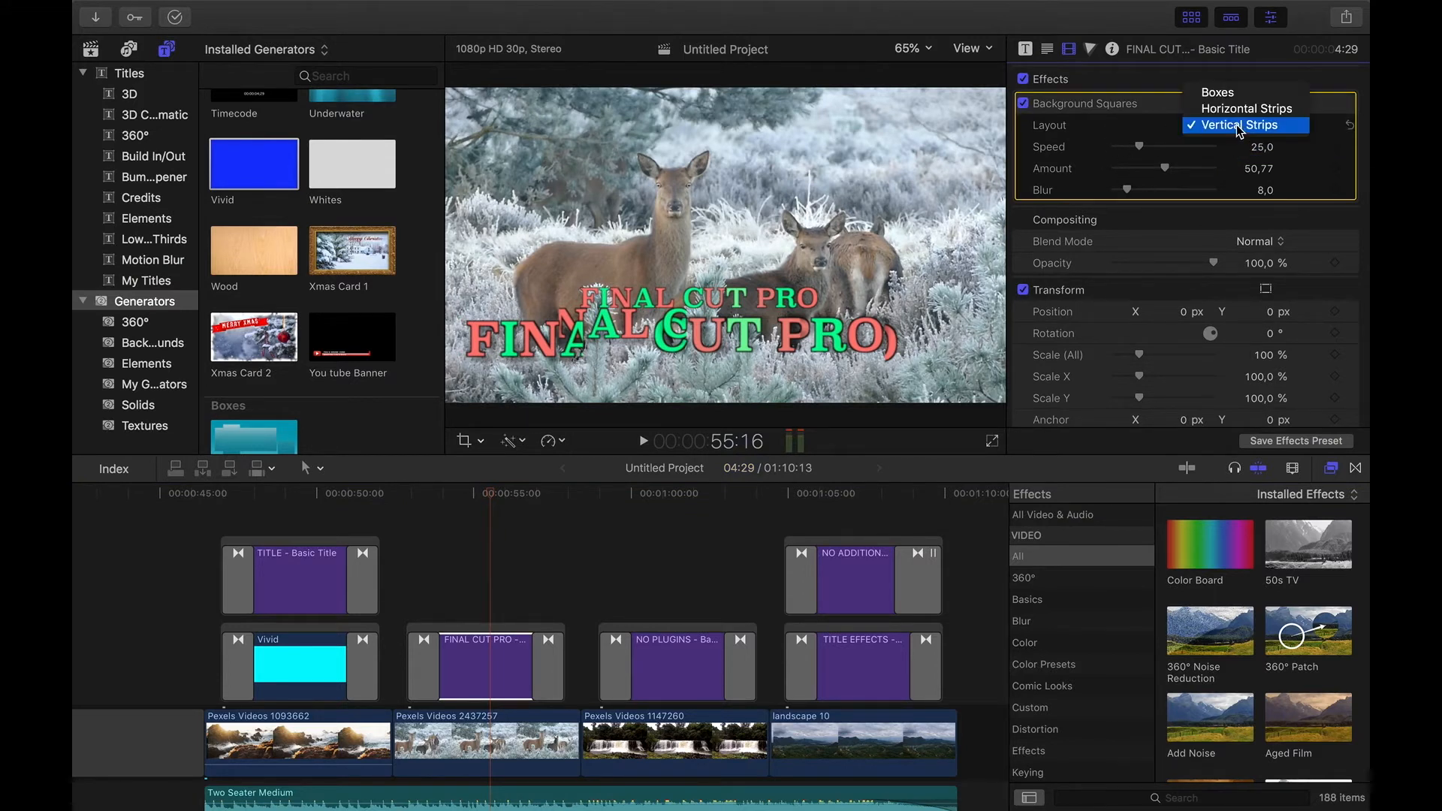
left_click(1239, 128)
left_click(1239, 125)
left_click(1229, 127)
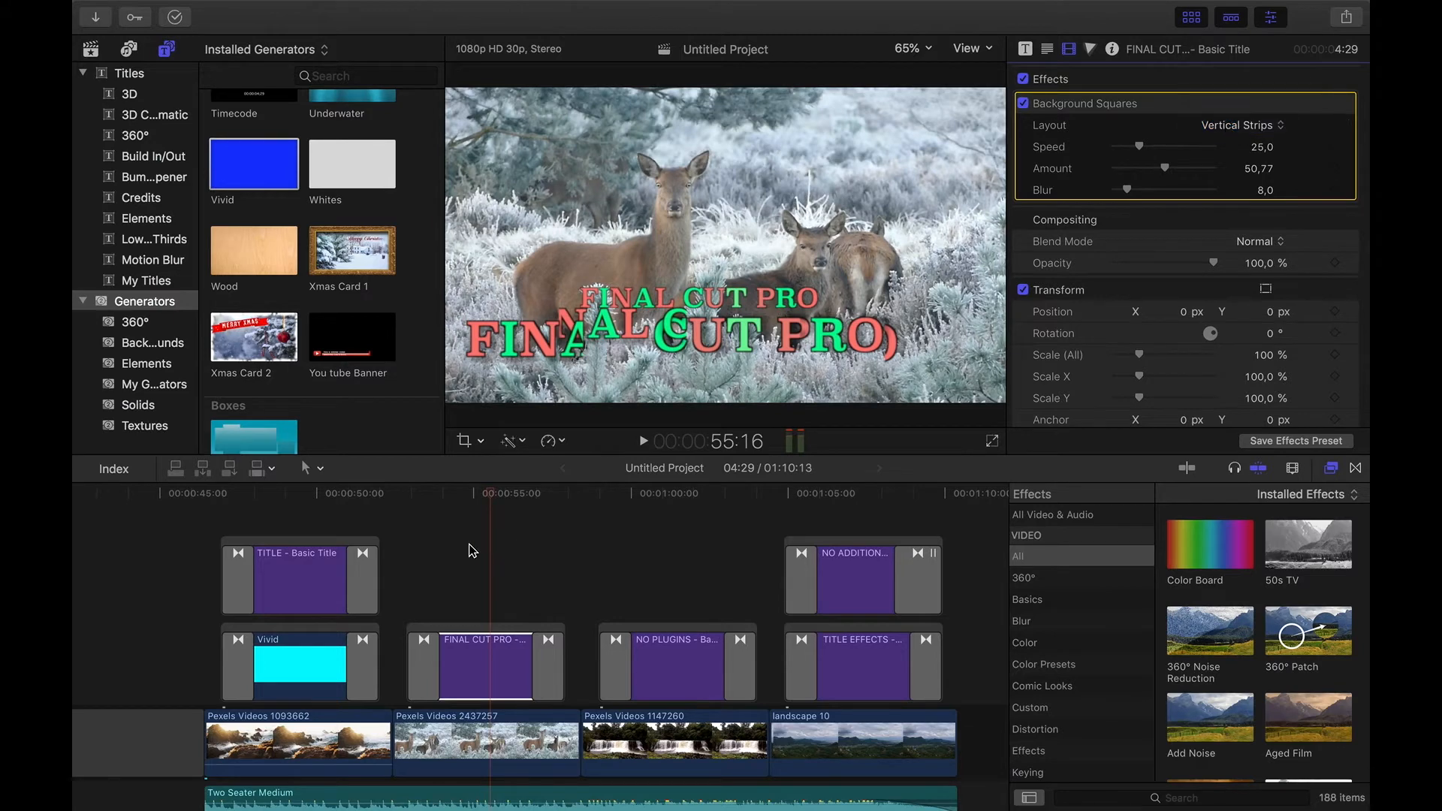
Play the FINAL CUT PRO title section over the deer clip.
left_click(398, 546)
left_click(643, 442)
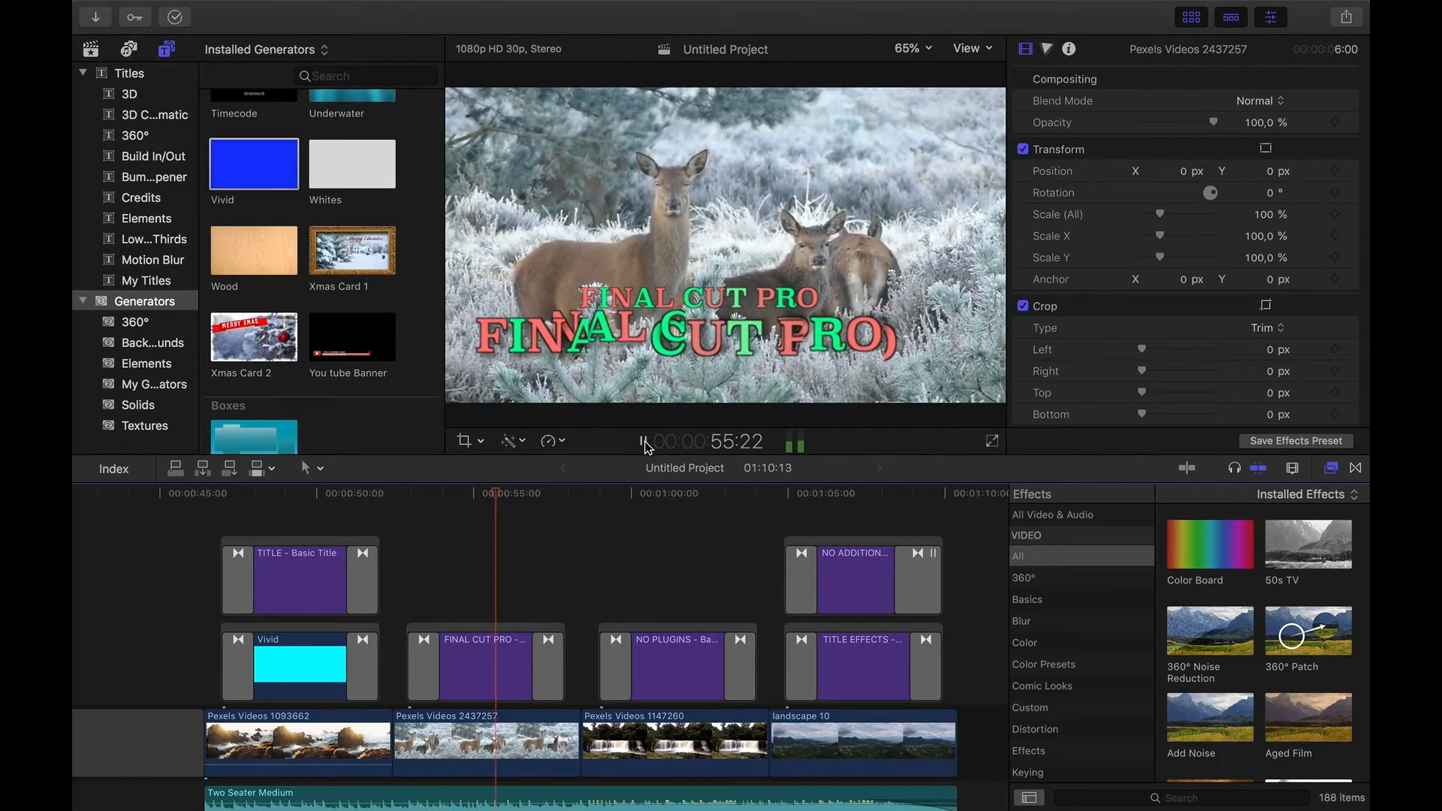
left_click(646, 443)
Inspect the Flashing and Newsprint effects on the NO PLUGINS title and the transitions at both of its ends.
left_click_drag(527, 493, 676, 502)
left_click(677, 639)
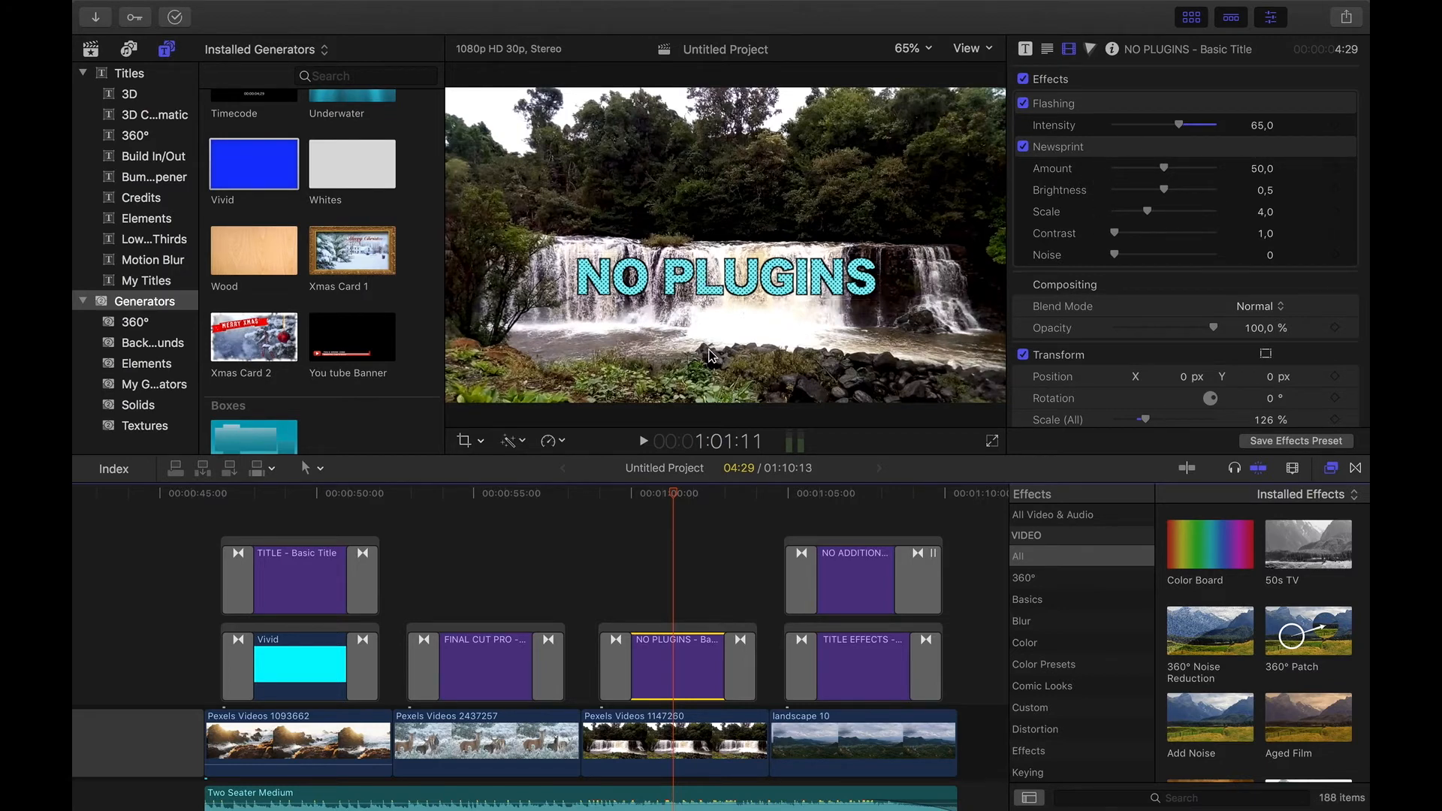
left_click(617, 643)
left_click(738, 653)
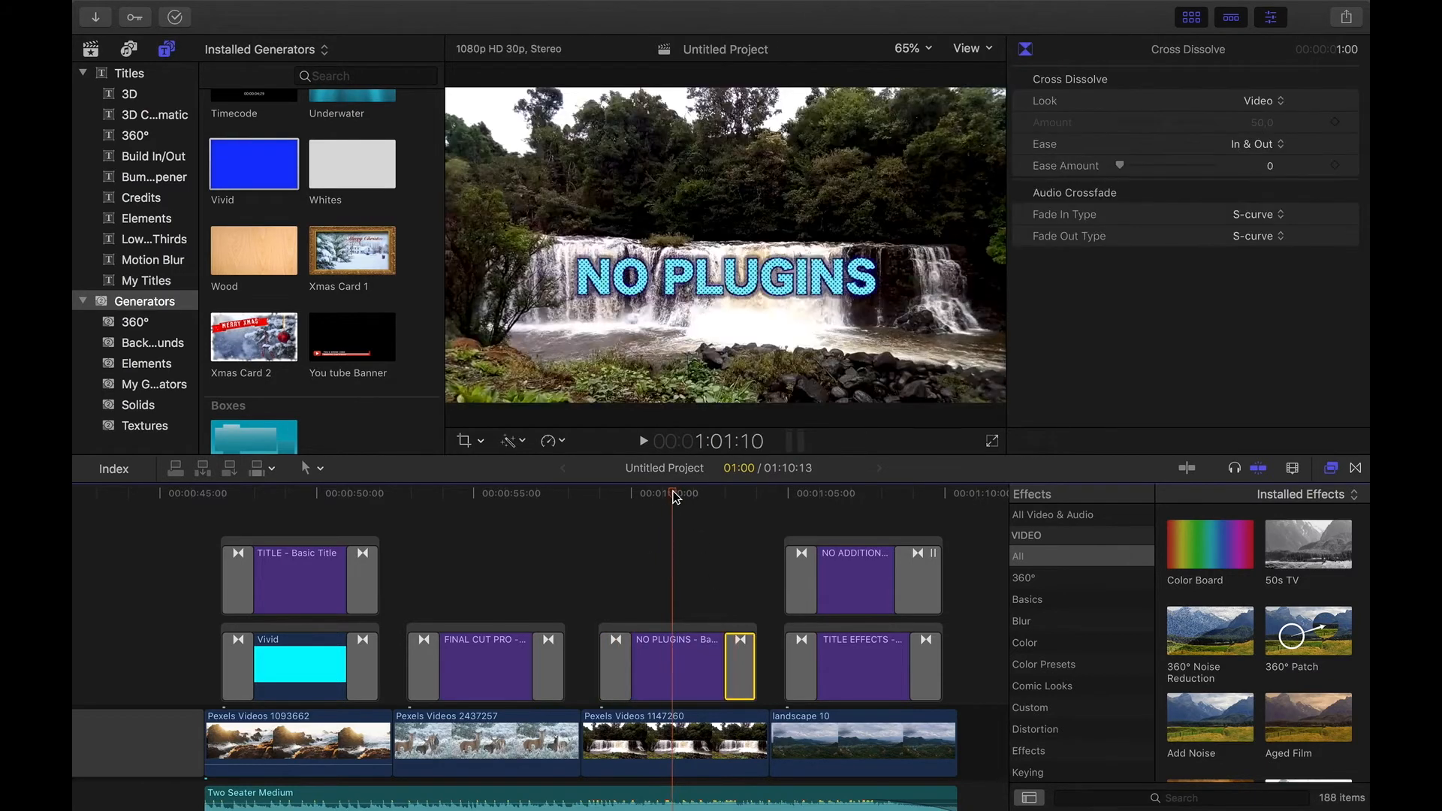
Play the NO PLUGINS title section over the waterfall clip.
left_click(604, 497)
left_click(643, 446)
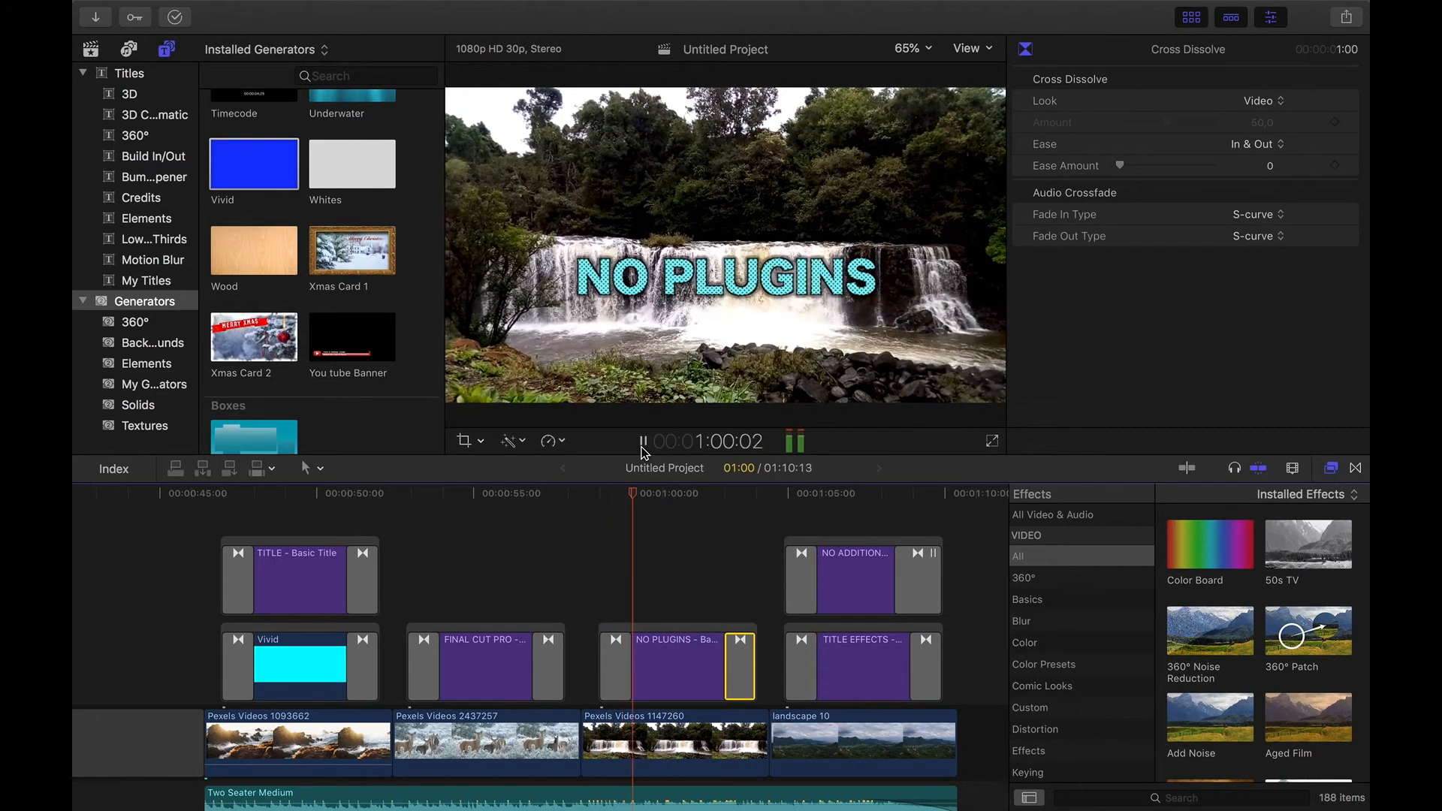
left_click(643, 442)
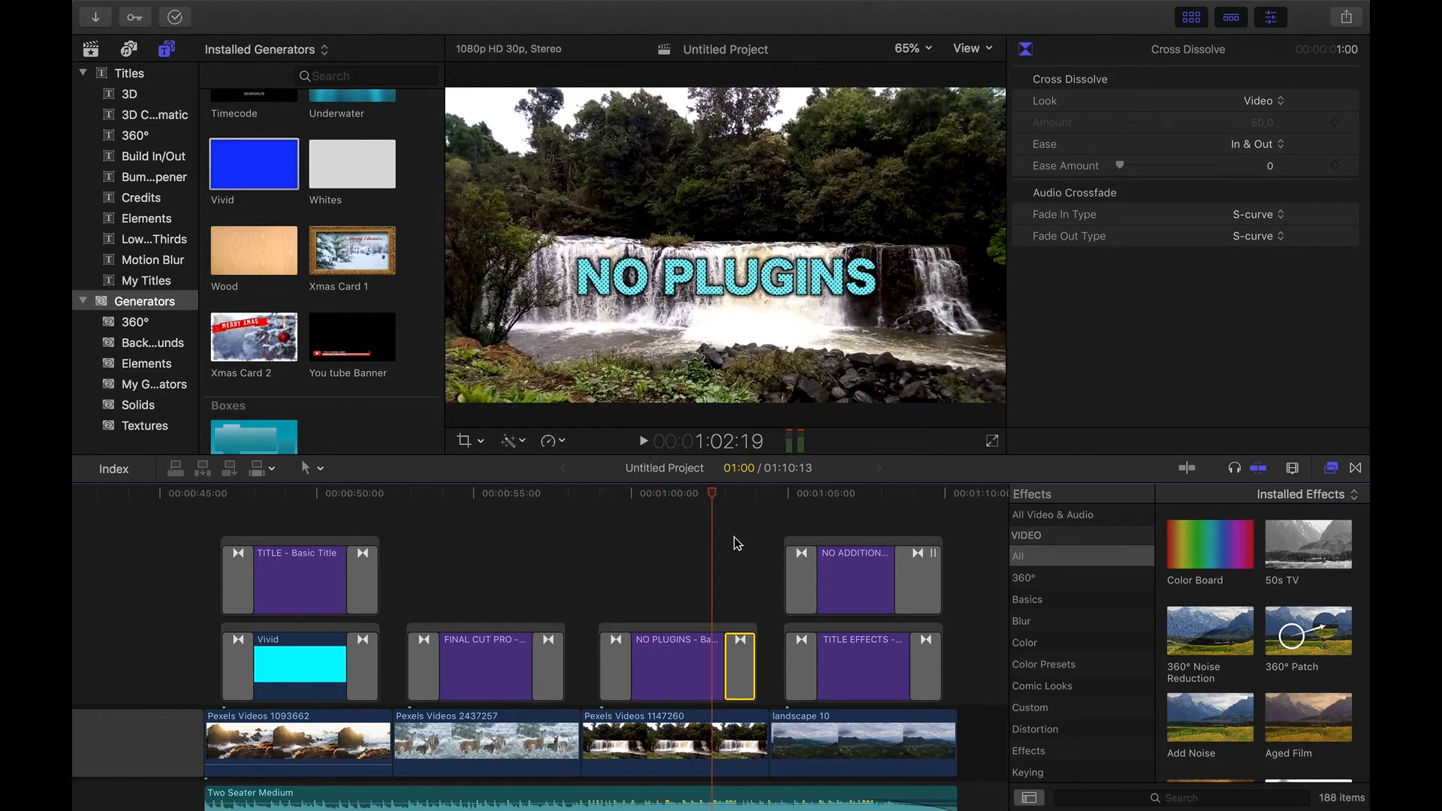
Disable the NO ADDITIONAL SOFTWARE title and inspect the Cross Dissolve at the end of the TITLE EFFECTS title.
left_click(725, 493)
left_click(847, 493)
right_click(846, 563)
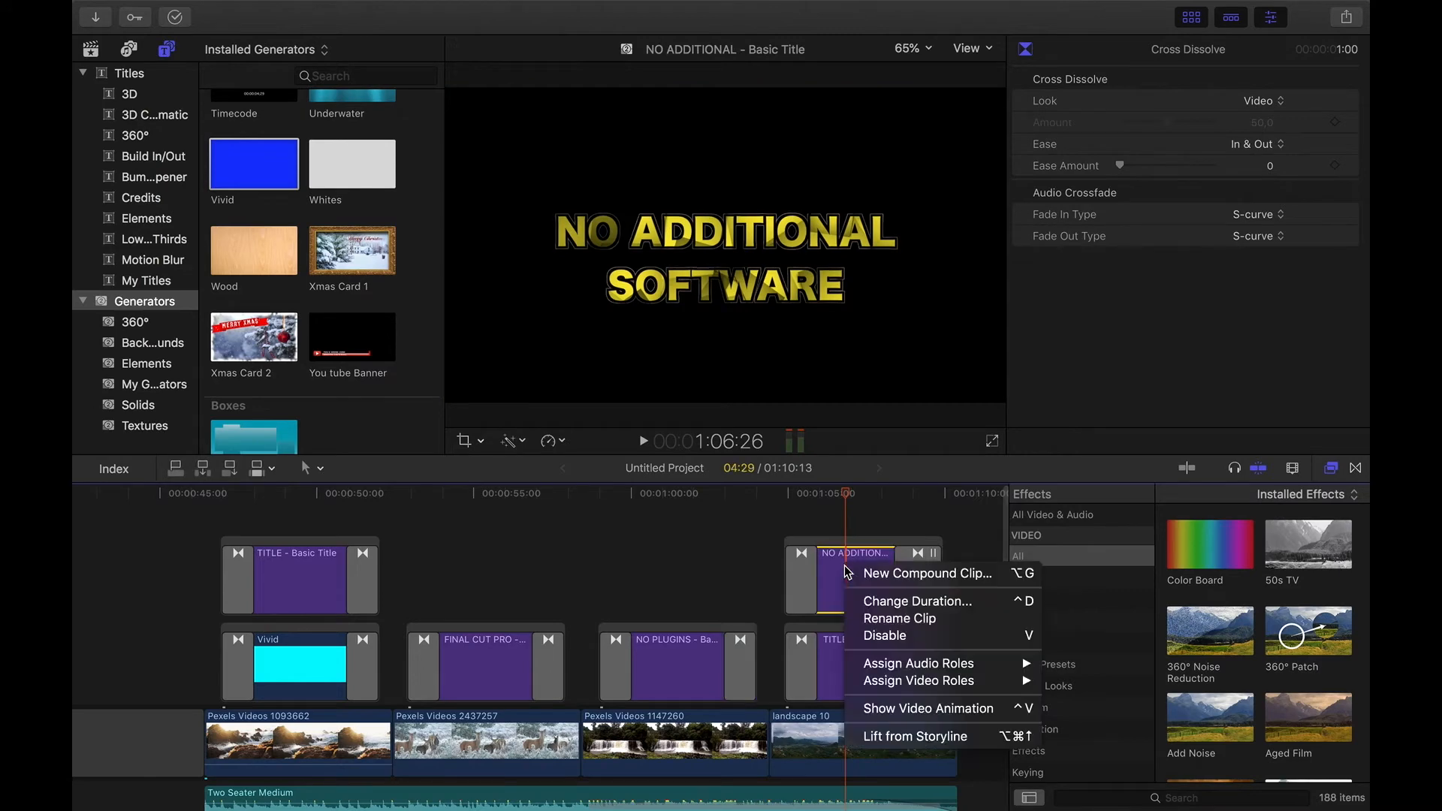
left_click(880, 636)
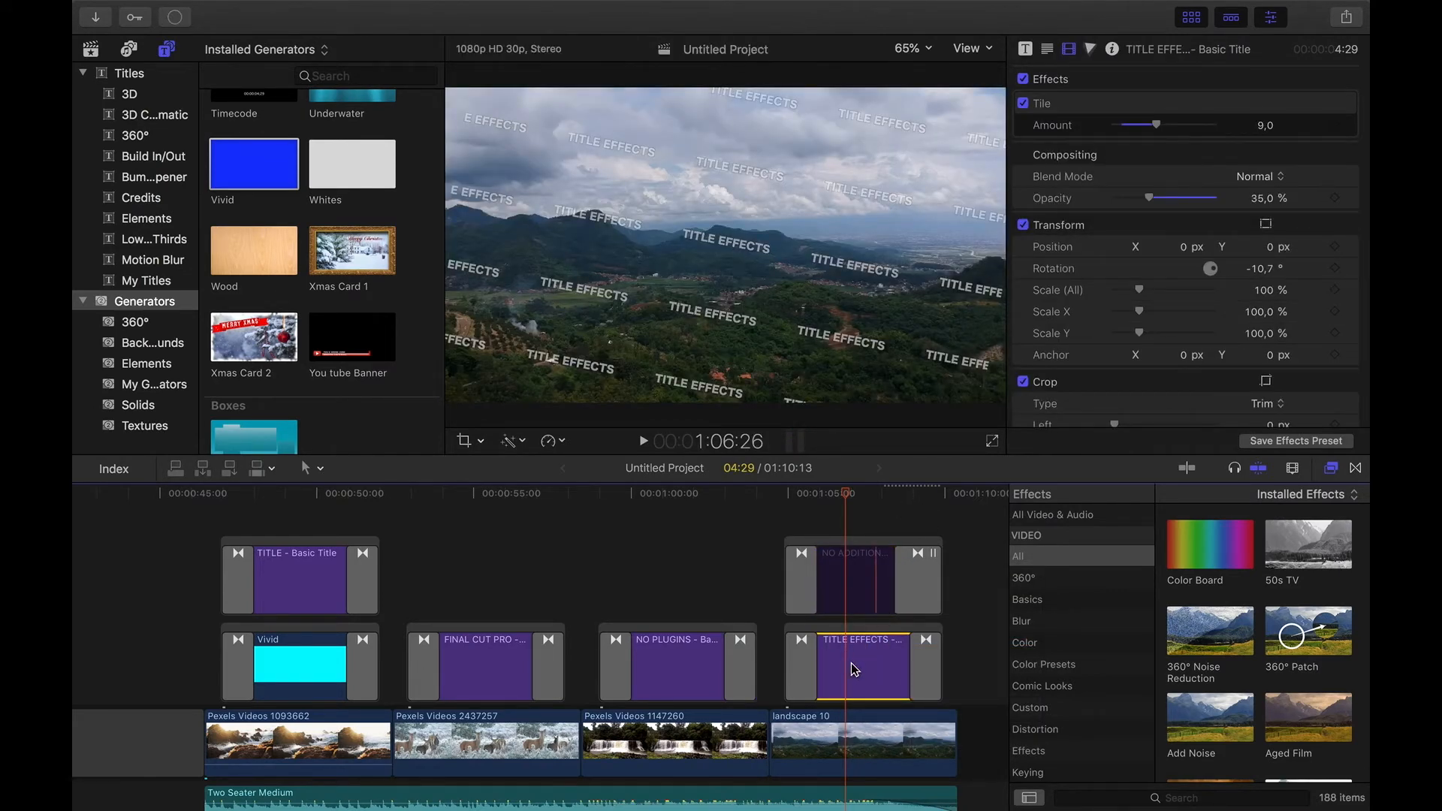
left_click(930, 656)
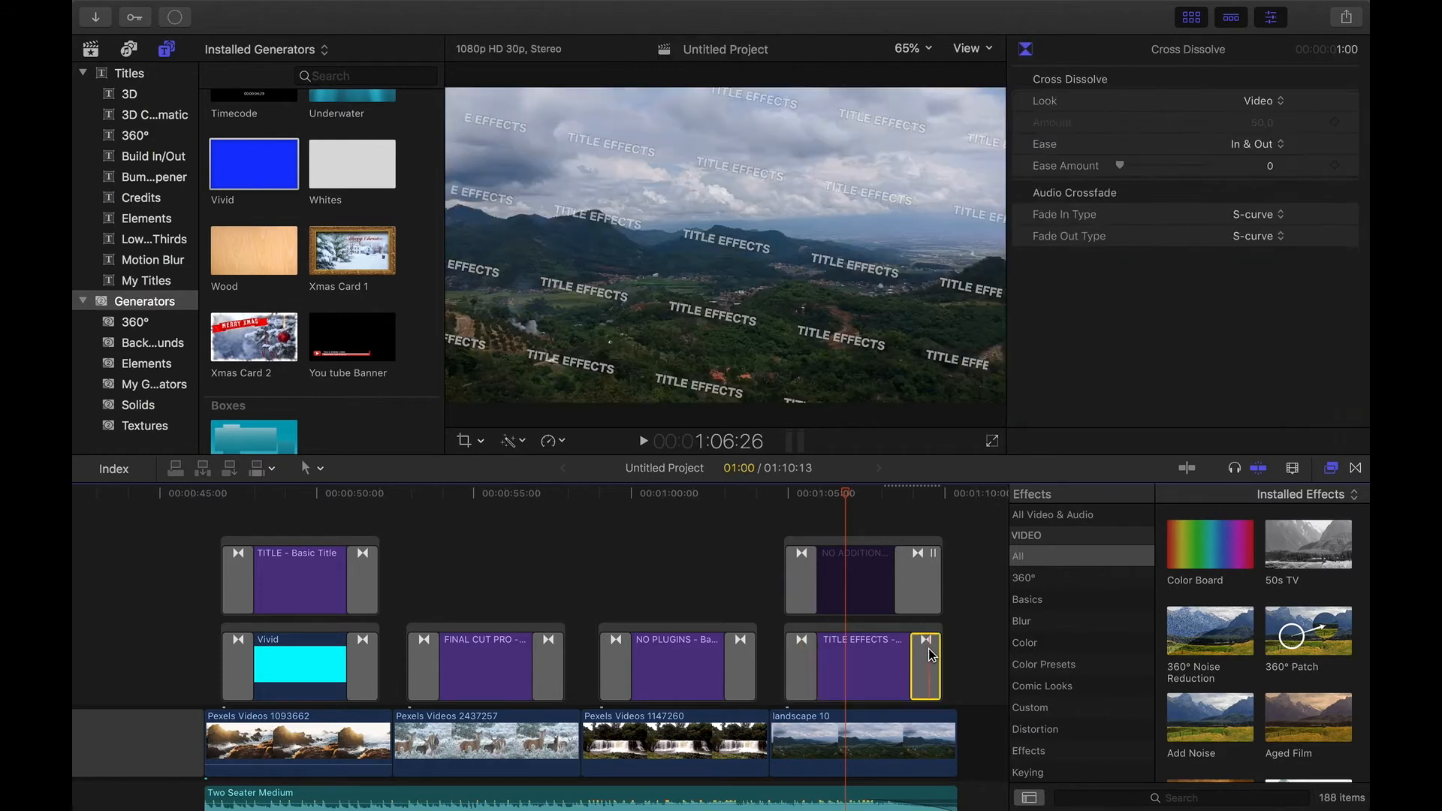
Set the TITLE EFFECTS title's opacity to 35.24% and overall scale to 101%, and review its text size setting.
left_click(846, 666)
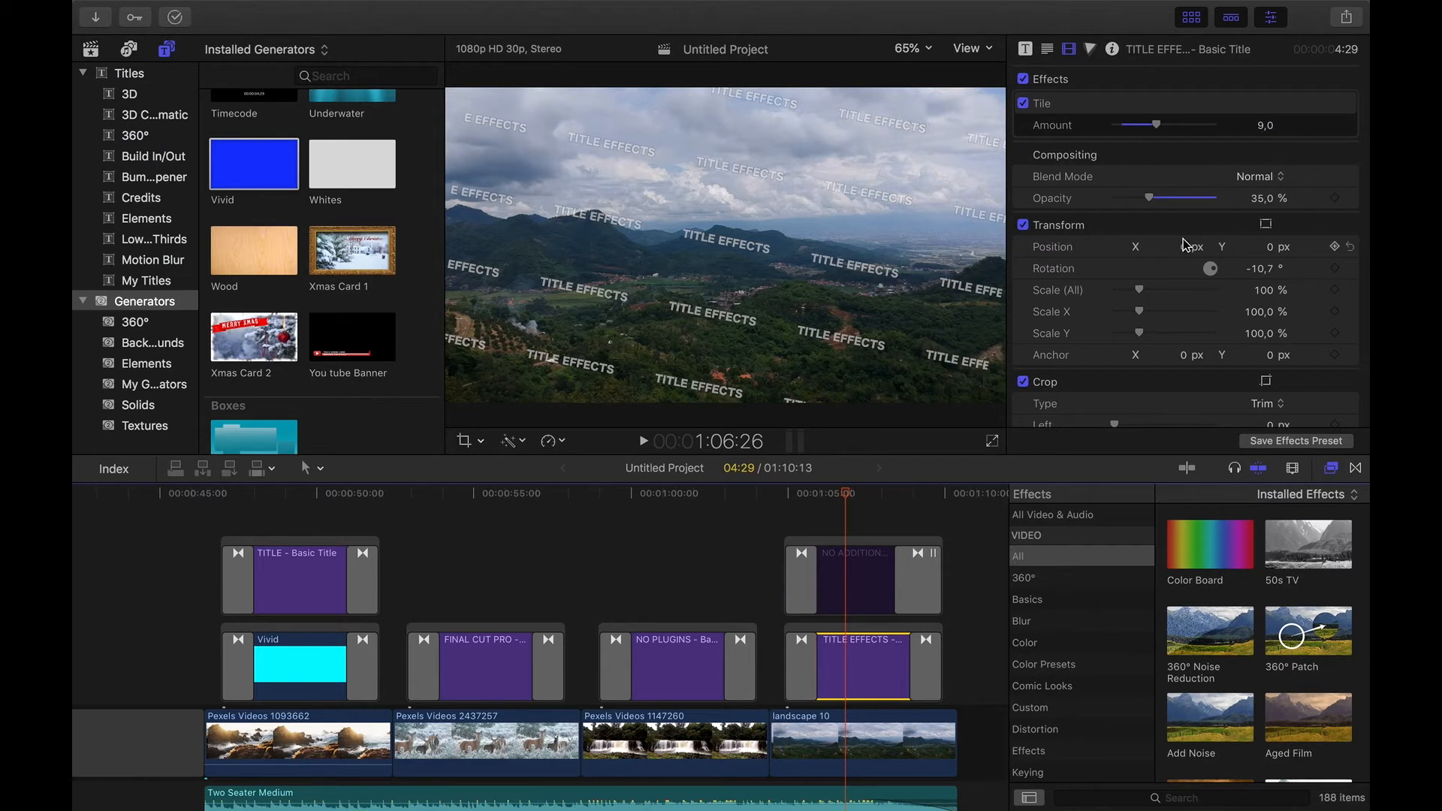
left_click_drag(1152, 203, 1150, 204)
left_click_drag(1139, 290, 1143, 297)
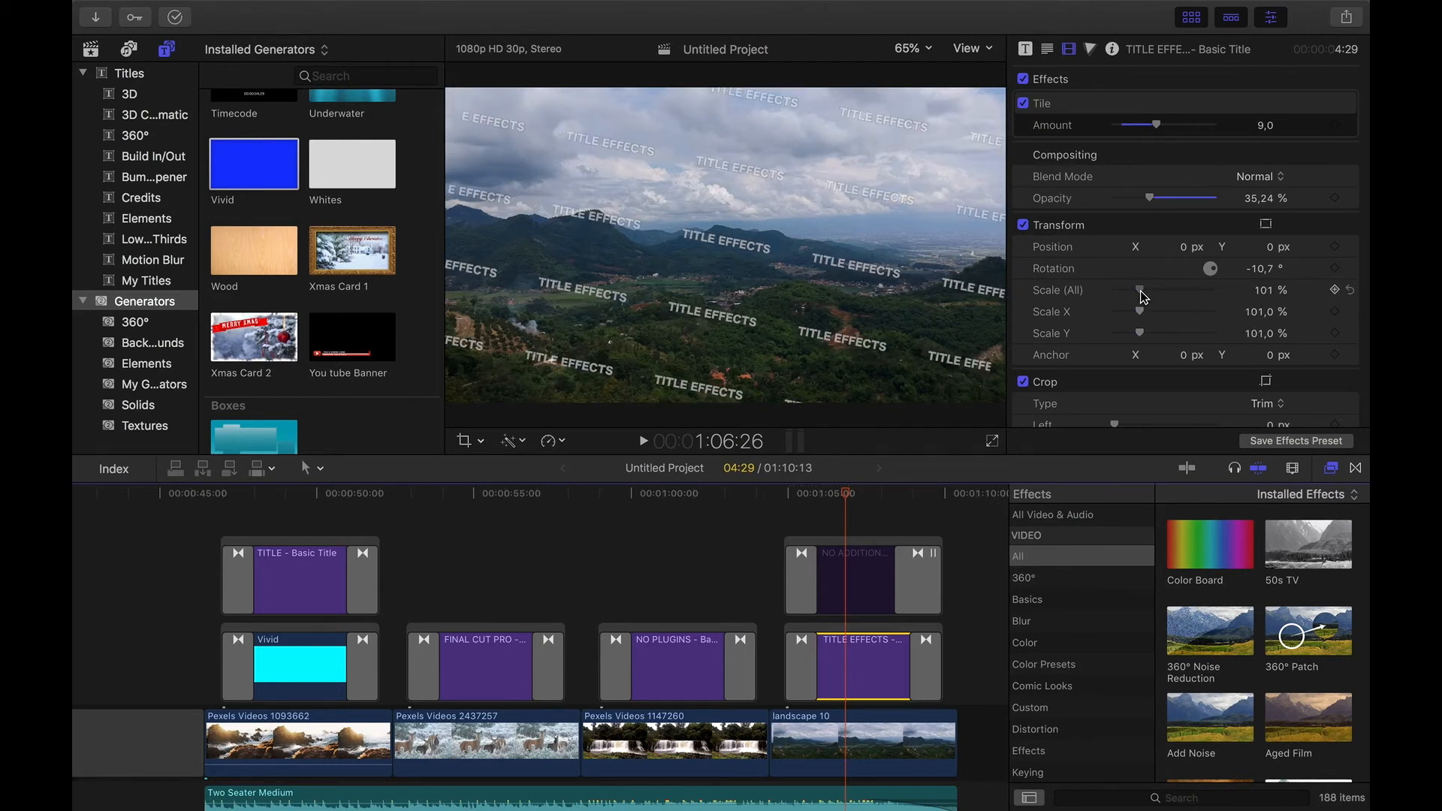
left_click(1047, 49)
left_click_drag(1177, 235, 1177, 235)
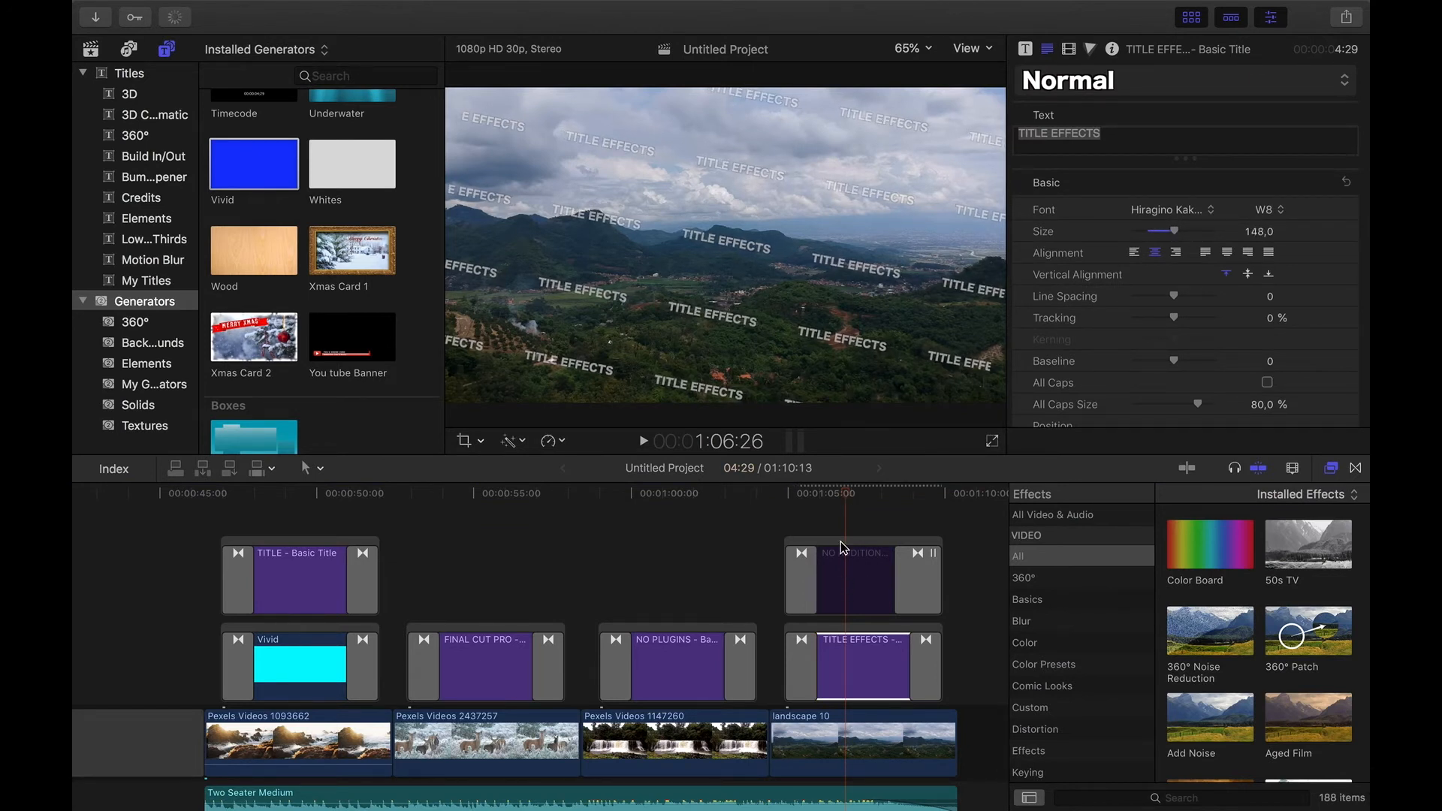
Re-enable the NO ADDITIONAL SOFTWARE title and inspect its Tinted Squares effect and the transitions at both of its ends.
right_click(847, 580)
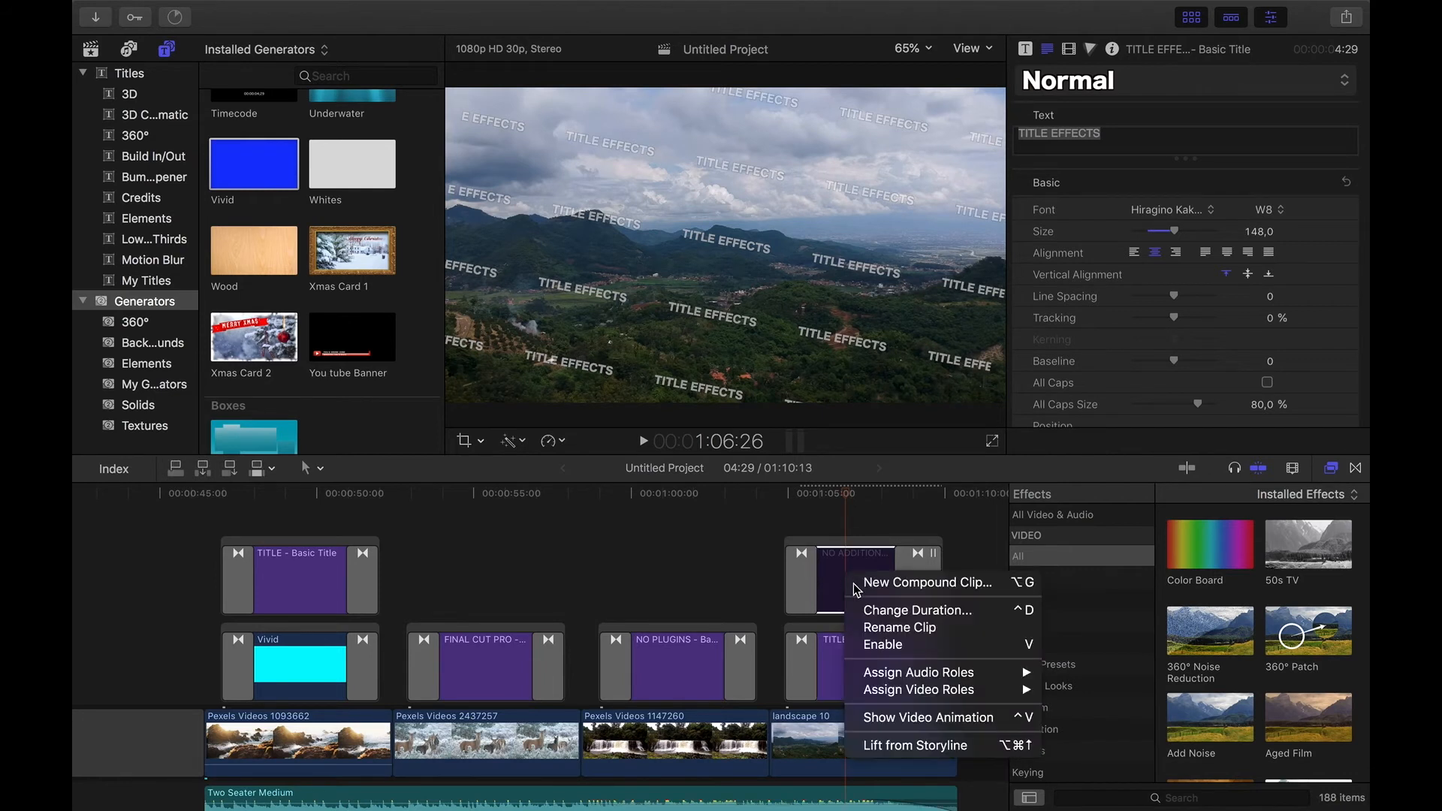
left_click(875, 646)
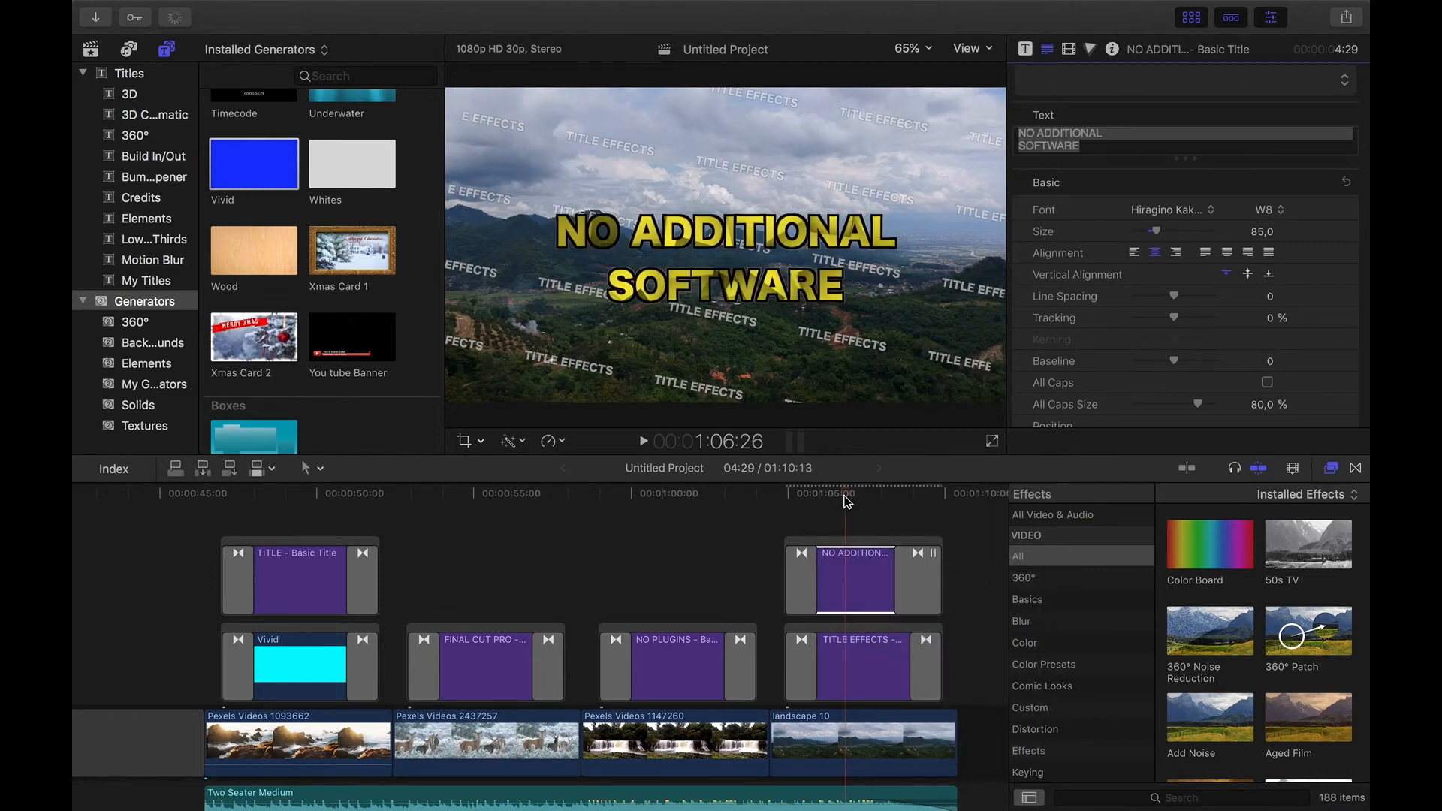
mouse_move(845, 496)
left_mouse_down()
mouse_move(786, 499)
mouse_move(846, 510)
left_mouse_up()
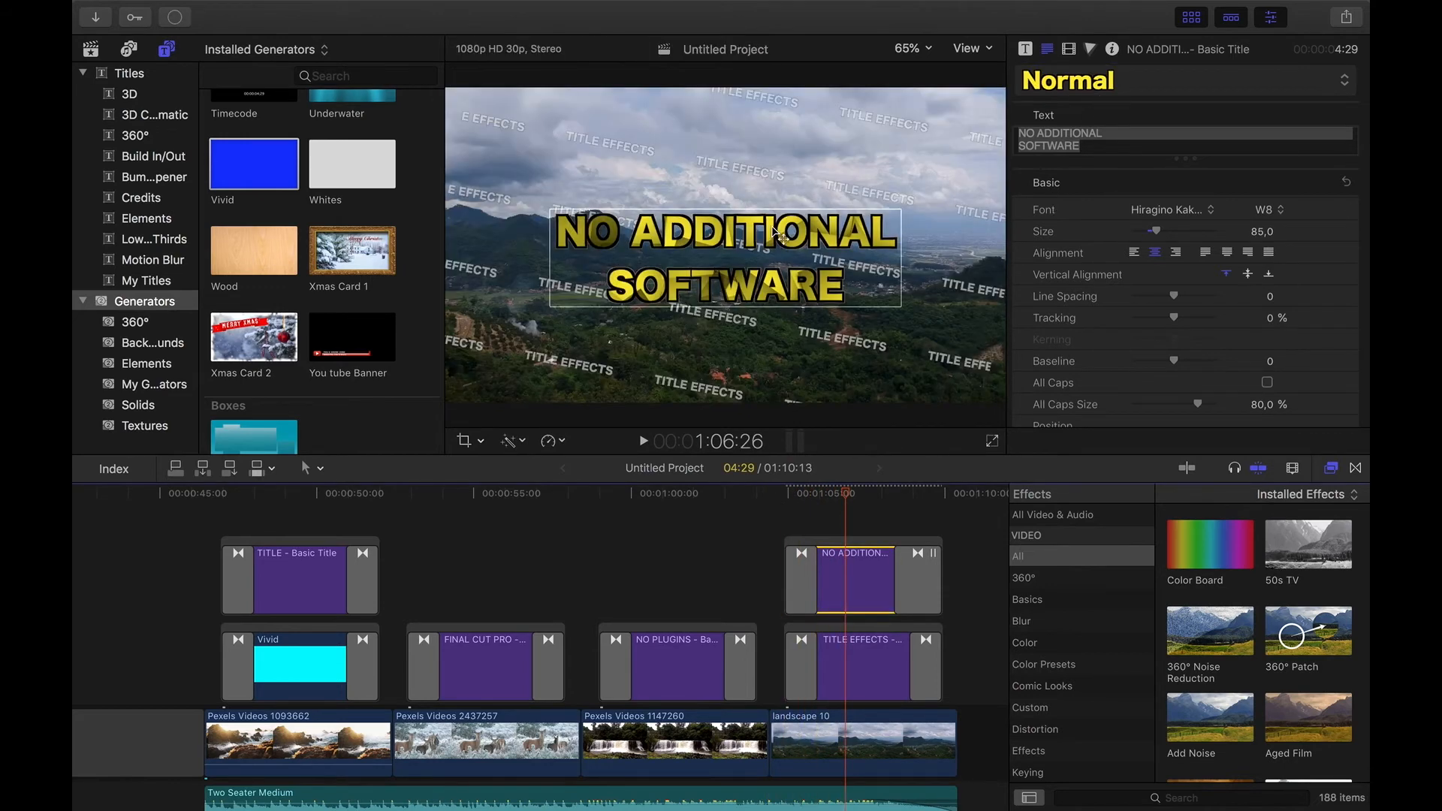
left_click(1070, 49)
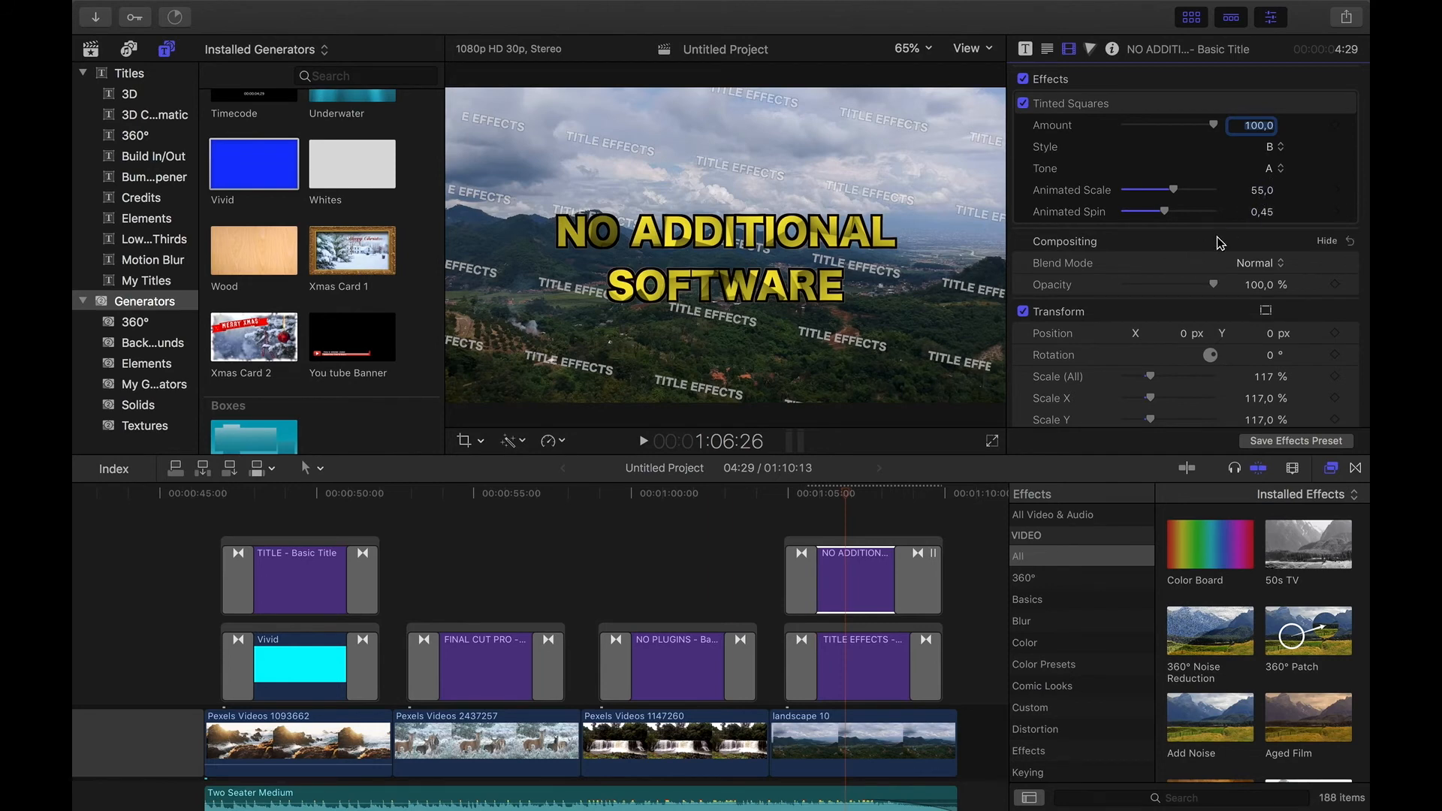
left_click_drag(801, 560, 915, 561)
Play the NO ADDITIONAL SOFTWARE title section over the landscape clip, and return to the FINAL CUT PRO title over the deer clip.
left_click(782, 524)
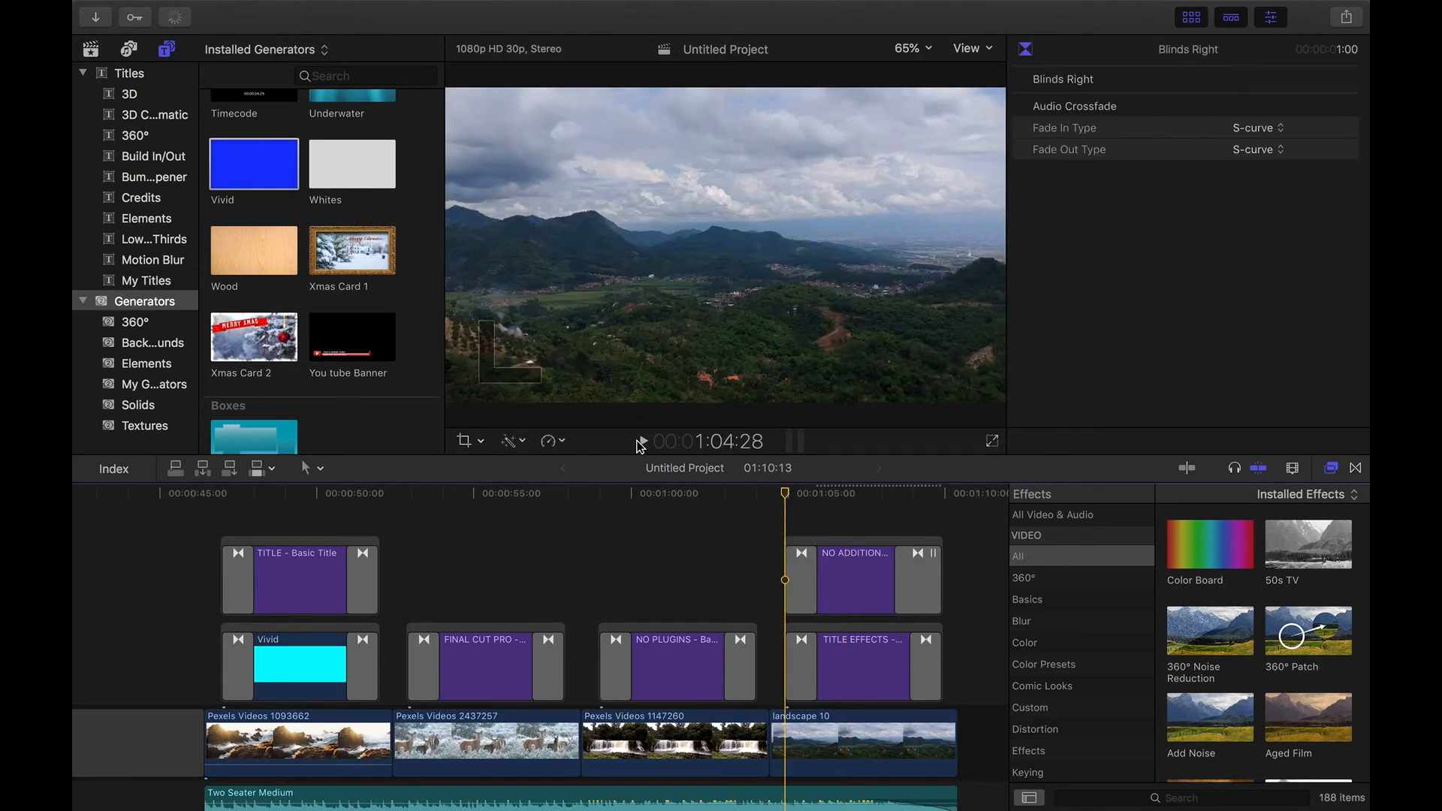
left_click(644, 442)
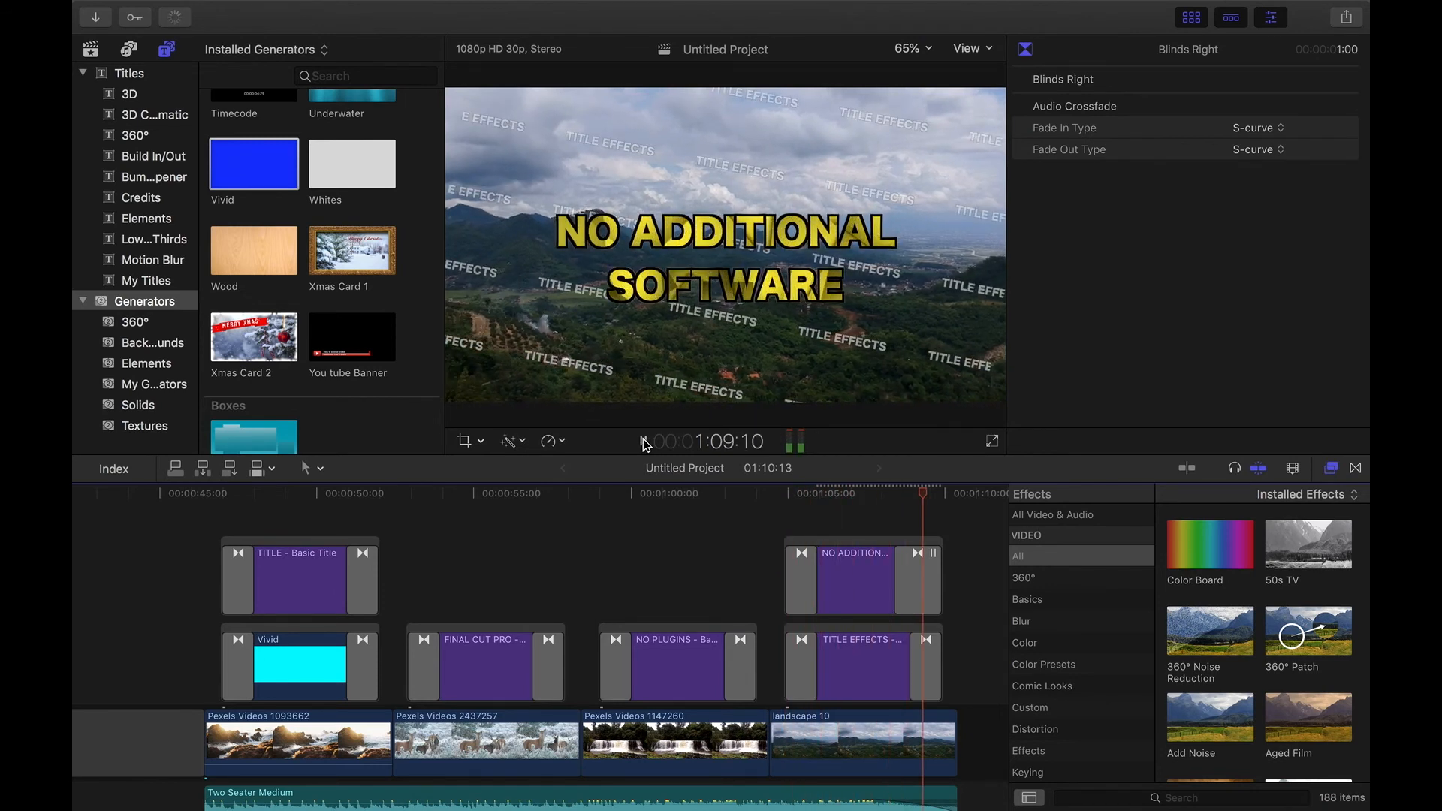
left_click(531, 574)
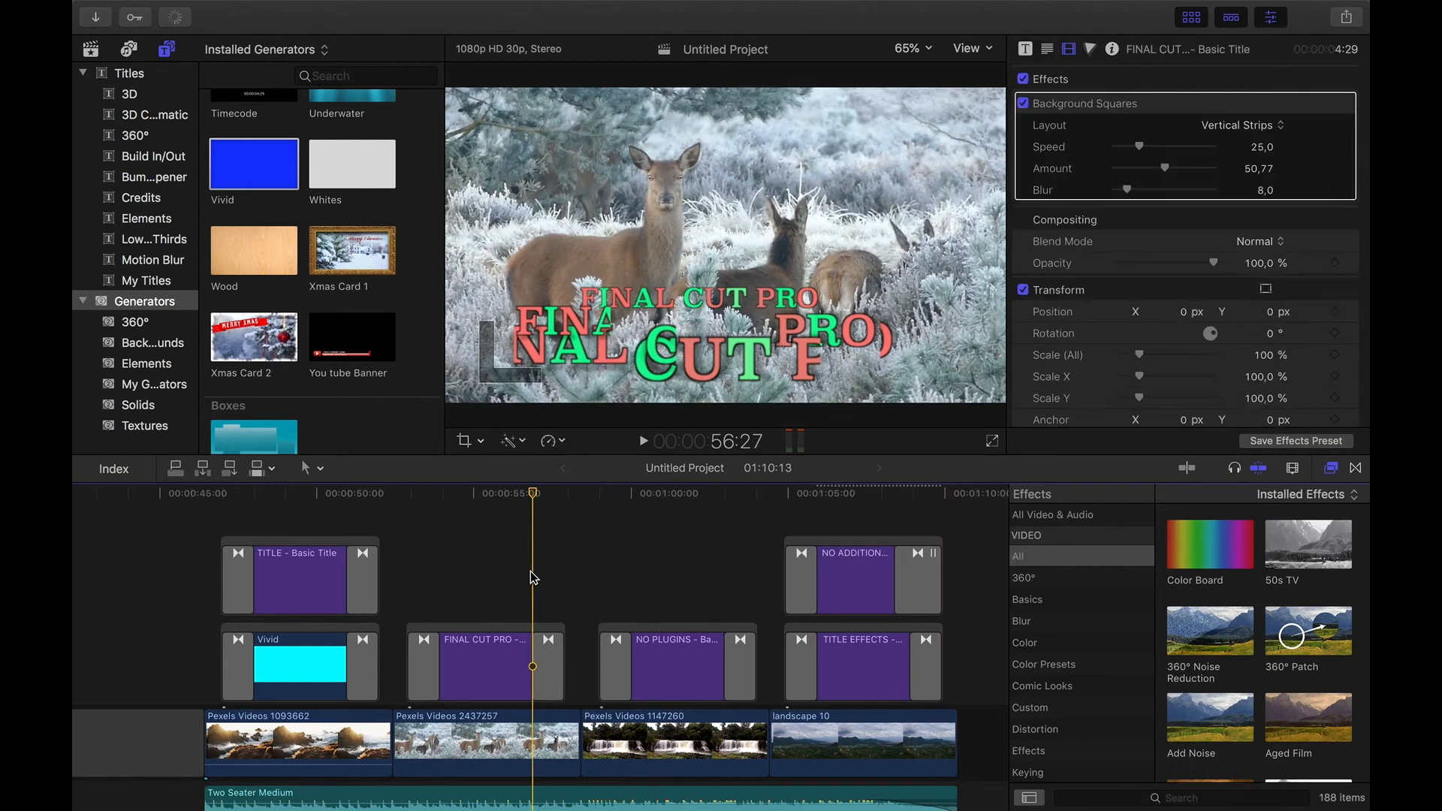